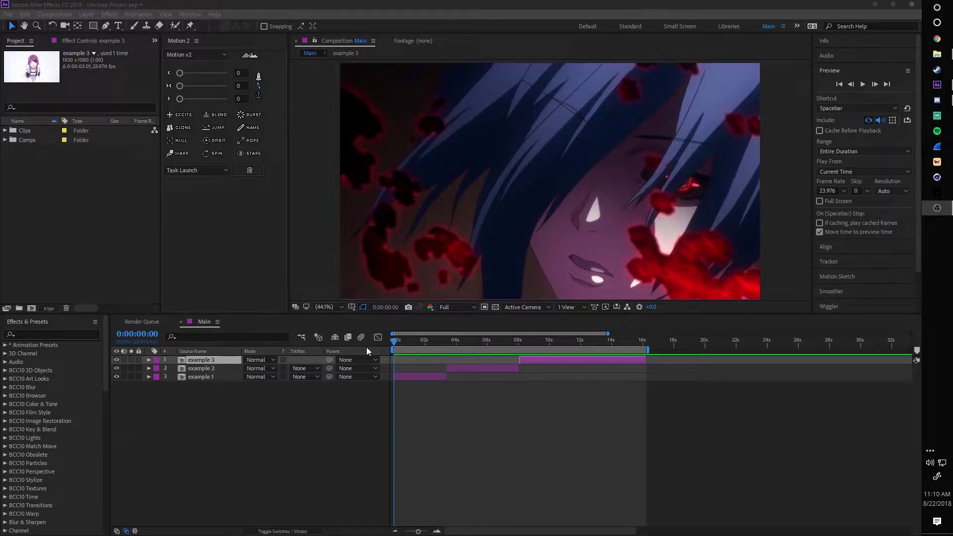
# Step: Scrub through the Main timeline from the start of example 1 into the example 2 clip
pyautogui.click(398, 343)
pyautogui.moveTo(398, 345)
pyautogui.mouseDown()
pyautogui.moveTo(383, 351)
pyautogui.moveTo(405, 350)
pyautogui.mouseUp()
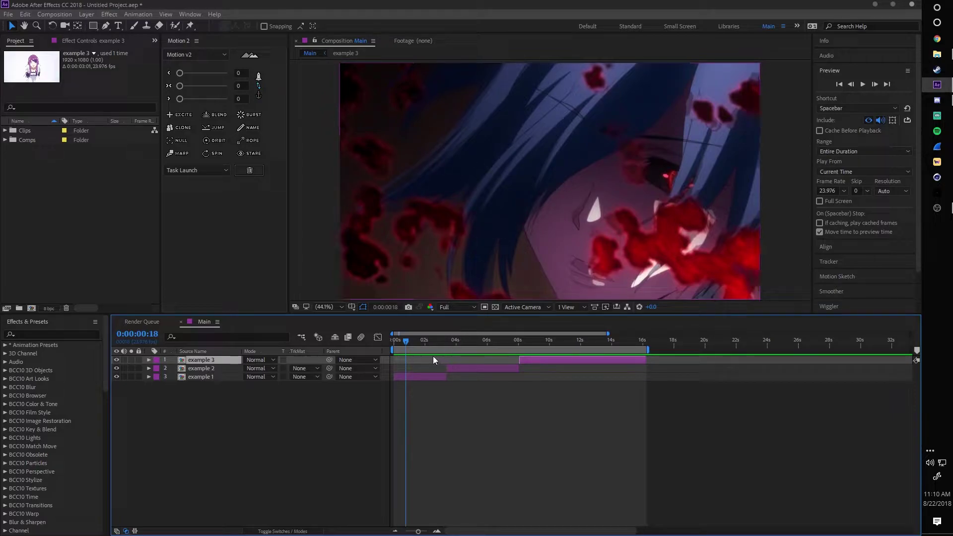
pyautogui.moveTo(408, 344); pyautogui.dragTo(469, 370)
pyautogui.click(388, 349)
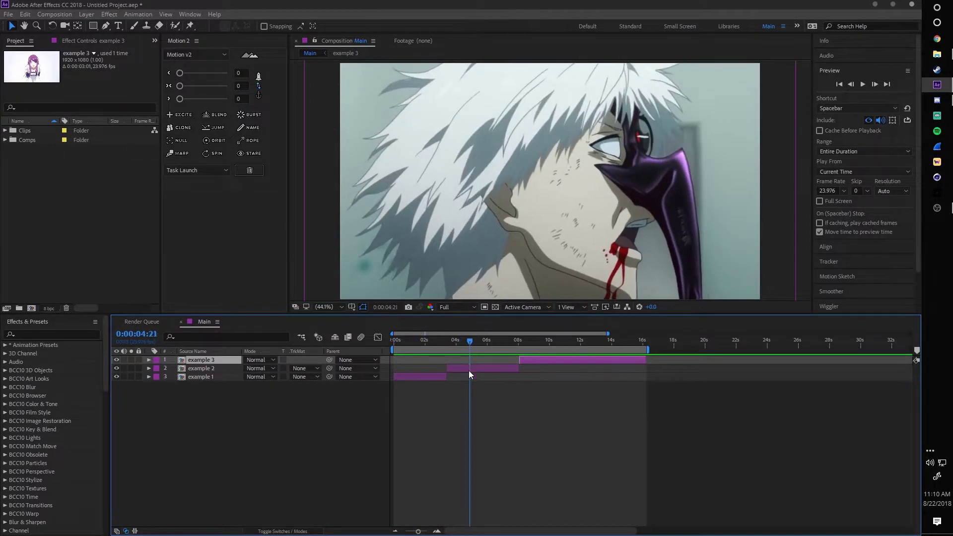
# Step: Reveal the Scale of the example 2 layer, set it to 113%, enlarge the layer again and collapse its properties
pyautogui.click(468, 369)
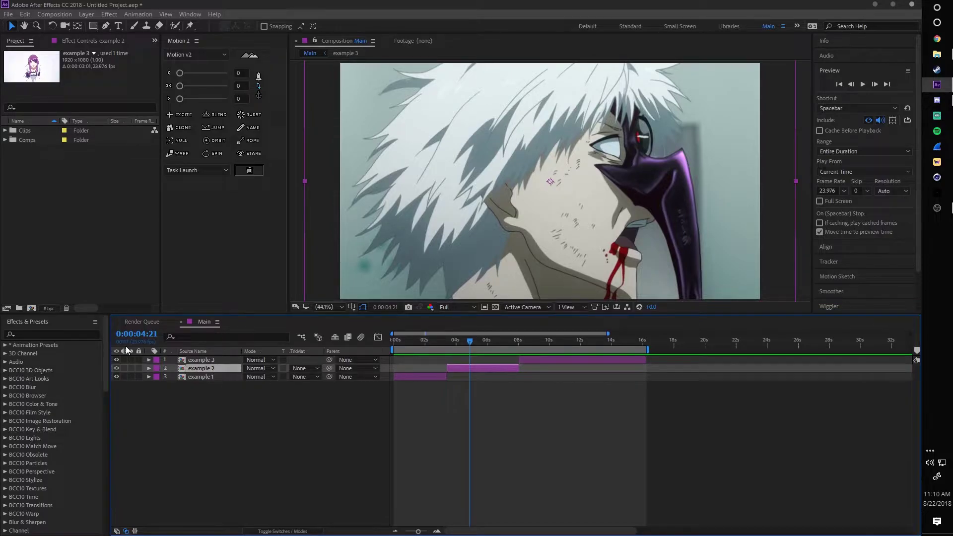
pyautogui.moveTo(471, 344); pyautogui.dragTo(519, 372)
pyautogui.press('s')
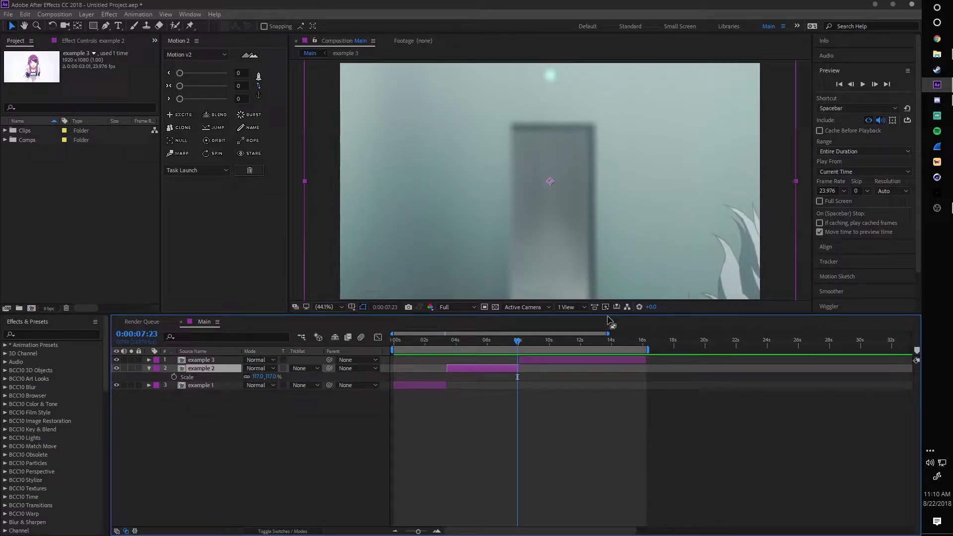
pyautogui.moveTo(510, 350); pyautogui.dragTo(459, 369)
pyautogui.moveTo(258, 381); pyautogui.dragTo(269, 381)
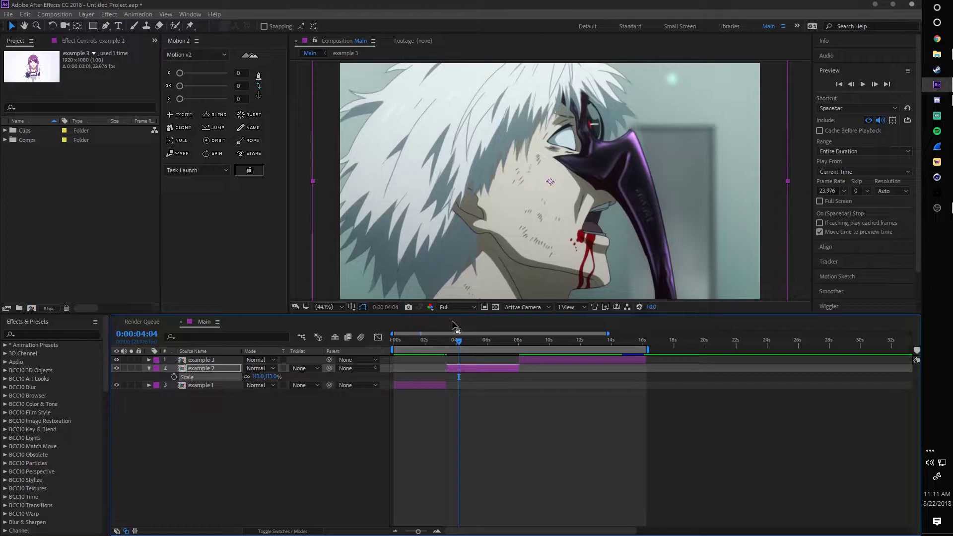
pyautogui.moveTo(458, 342); pyautogui.dragTo(481, 360)
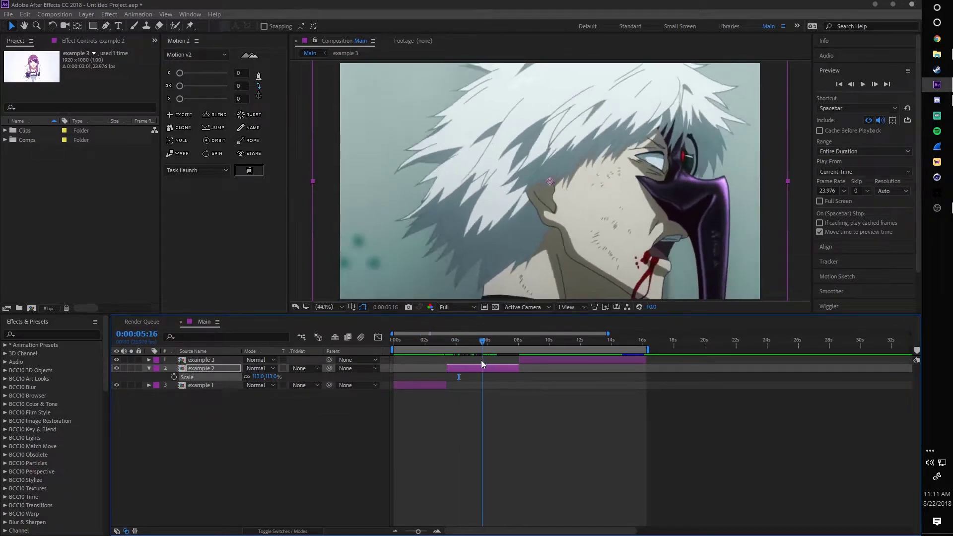
pyautogui.moveTo(257, 377); pyautogui.dragTo(306, 376)
pyautogui.moveTo(474, 342); pyautogui.dragTo(588, 415)
pyautogui.click(149, 367)
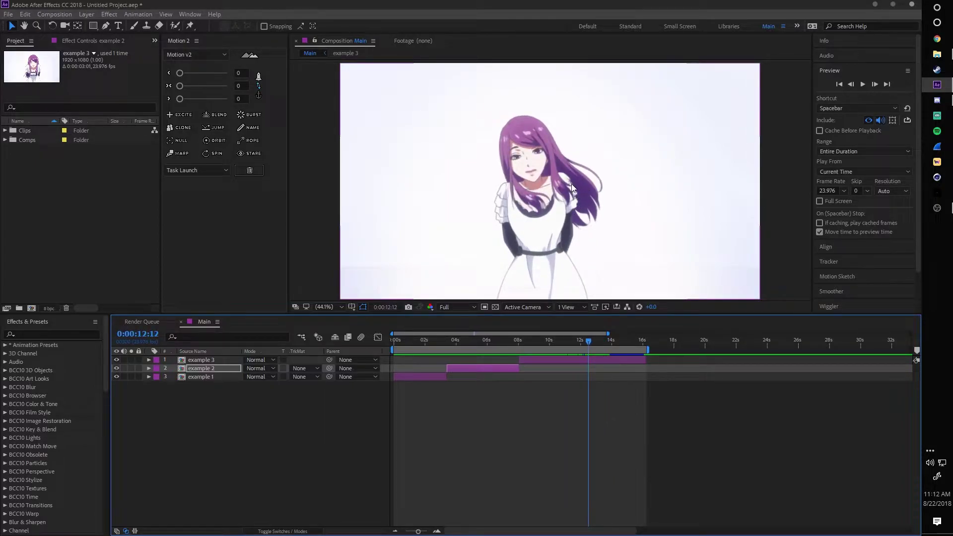
# Step: Review the motion in the example 3 clip, and preview the Main composition from its beginning
pyautogui.moveTo(588, 342); pyautogui.dragTo(621, 367)
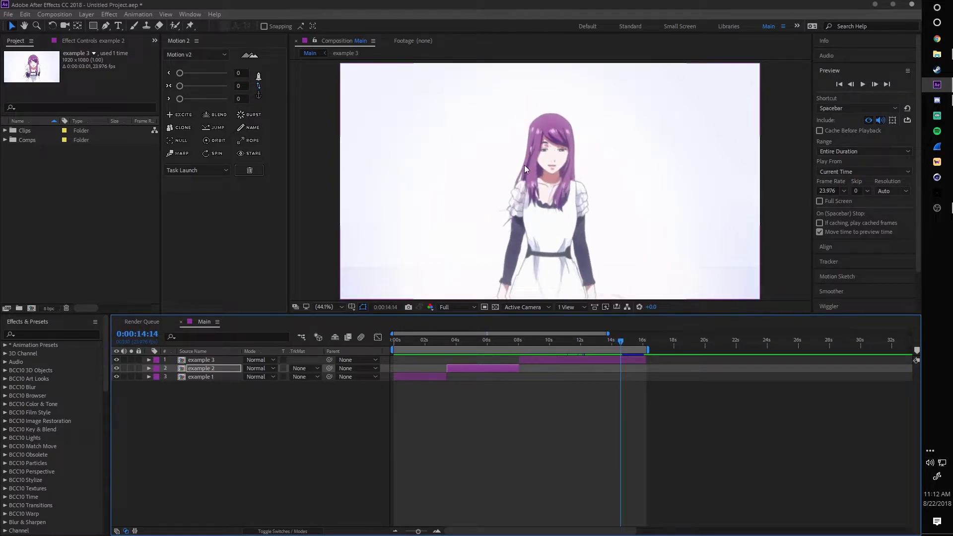
pyautogui.moveTo(616, 347); pyautogui.dragTo(622, 381)
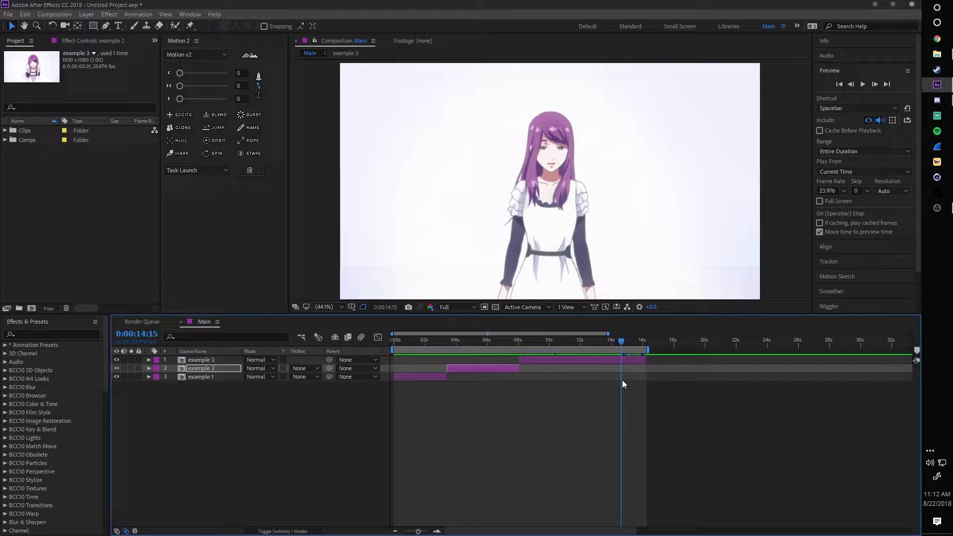
pyautogui.press('space')
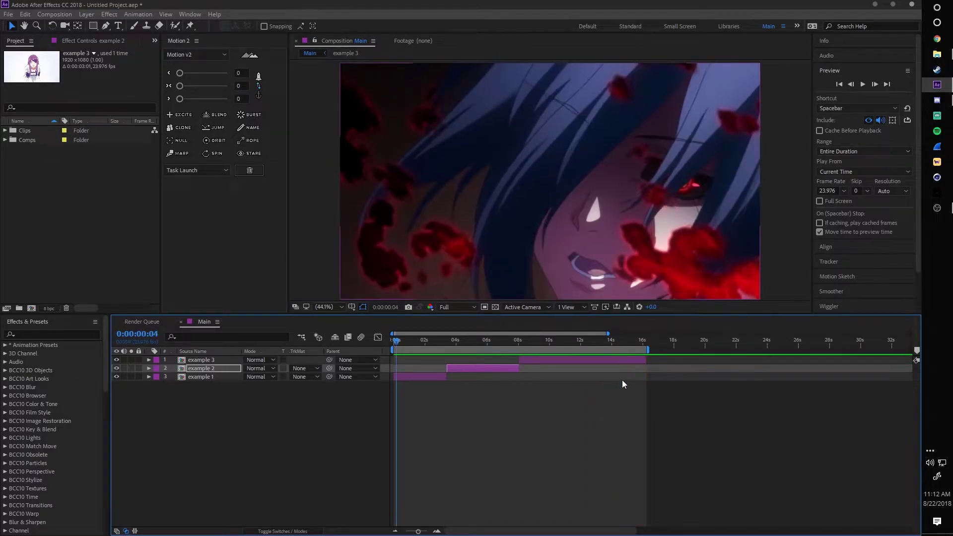
pyautogui.click(517, 341)
pyautogui.moveTo(517, 343); pyautogui.dragTo(440, 361)
pyautogui.press('Home')
pyautogui.press('space')
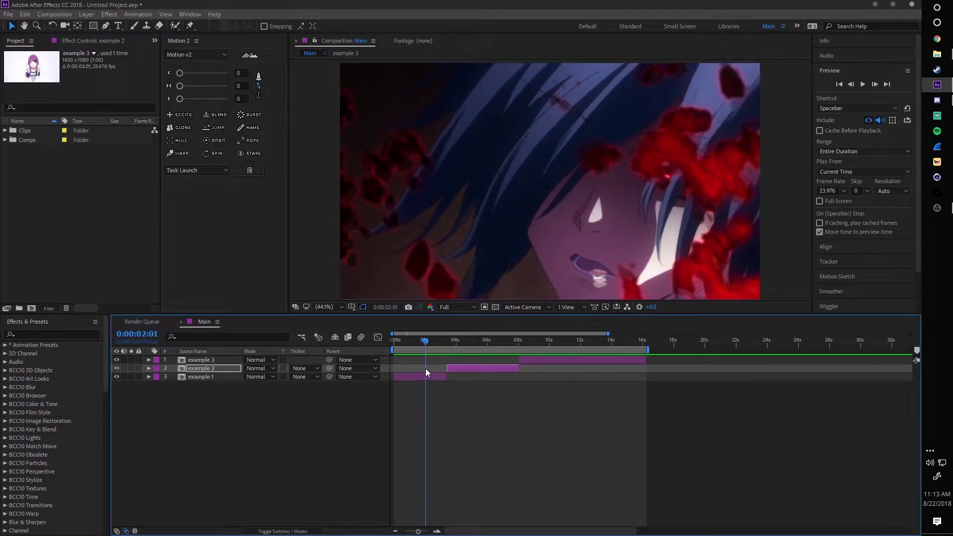
# Step: Scrub back and forth through example 2 and play the preview from the start of example 3
pyautogui.moveTo(434, 368); pyautogui.dragTo(519, 381)
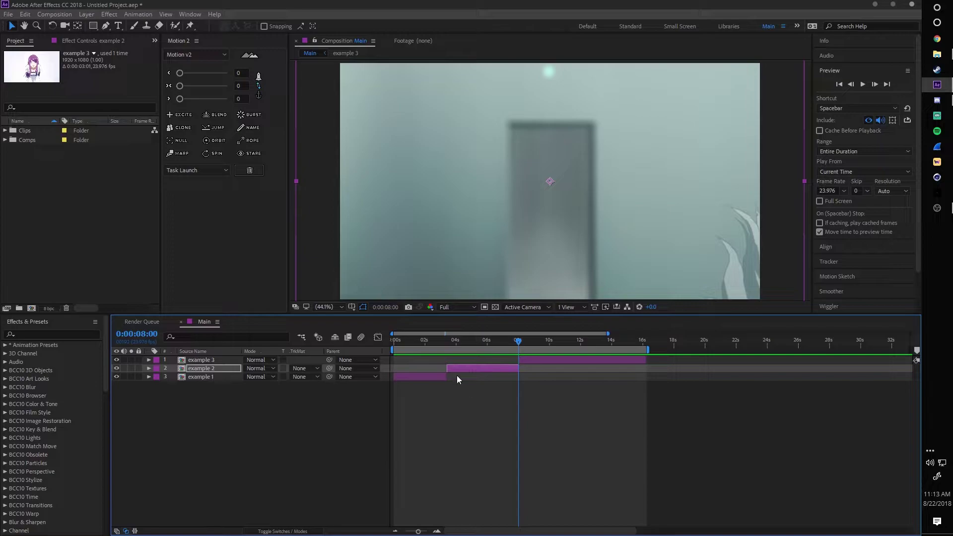
pyautogui.moveTo(519, 342); pyautogui.dragTo(479, 389)
pyautogui.moveTo(476, 338); pyautogui.dragTo(518, 361)
pyautogui.scroll(-2, 629, 236)
pyautogui.hotkey('shift', '/')
pyautogui.press('space')
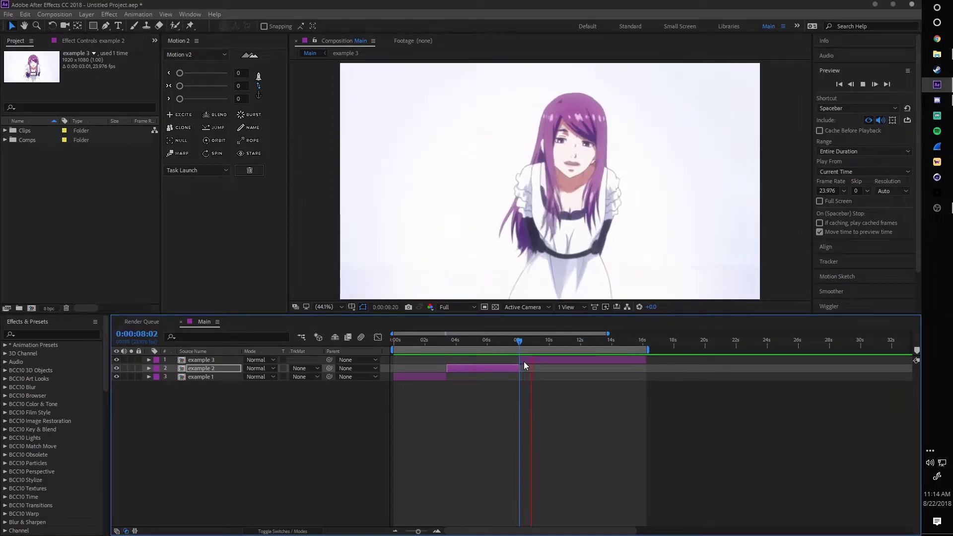
# Step: Extend the work area to about 28 s, enable time remapping on example 3 and move its end keyframe to about 20 s
pyautogui.click(527, 361)
pyautogui.moveTo(644, 351); pyautogui.dragTo(830, 351)
pyautogui.hotkey('ctrl', 'alt', 't')
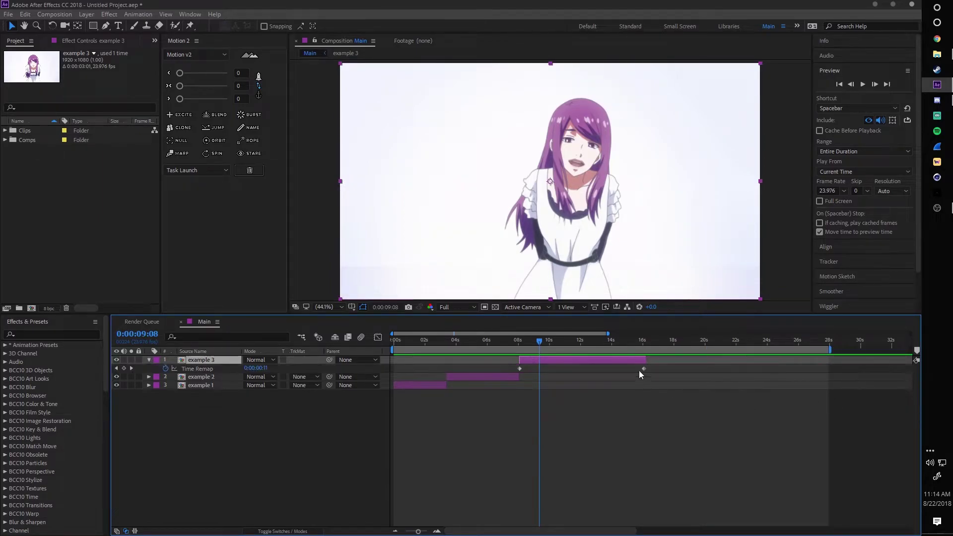
pyautogui.moveTo(646, 369); pyautogui.dragTo(710, 374)
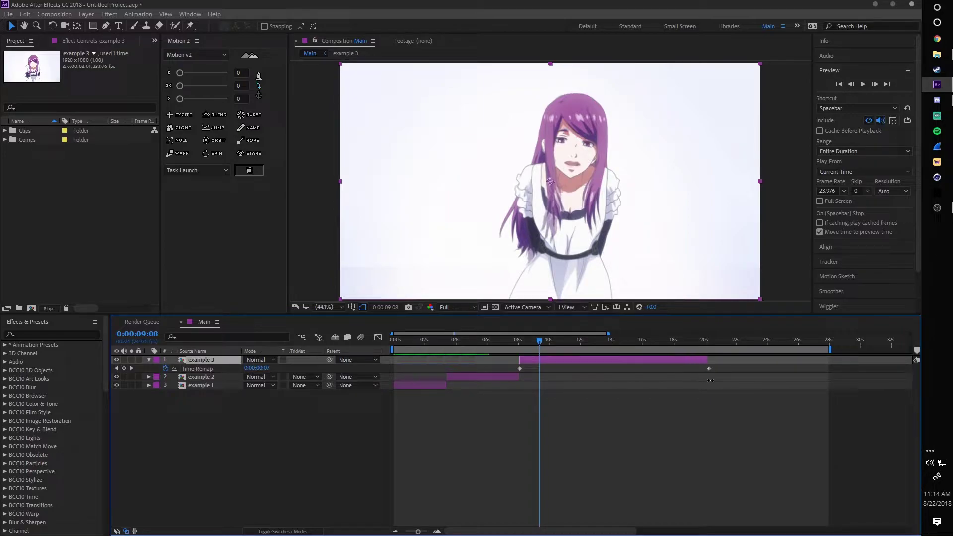
# Step: Set the preview resolution to Third and play back the slowed example 3 clip from its start at 0:00:08:02
pyautogui.moveTo(539, 341); pyautogui.dragTo(519, 341)
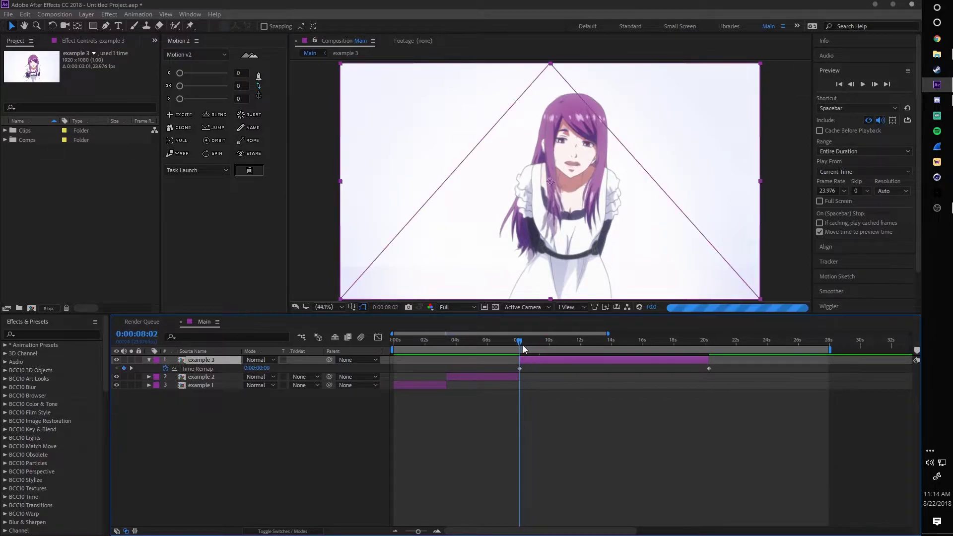
pyautogui.click(451, 307)
pyautogui.click(473, 354)
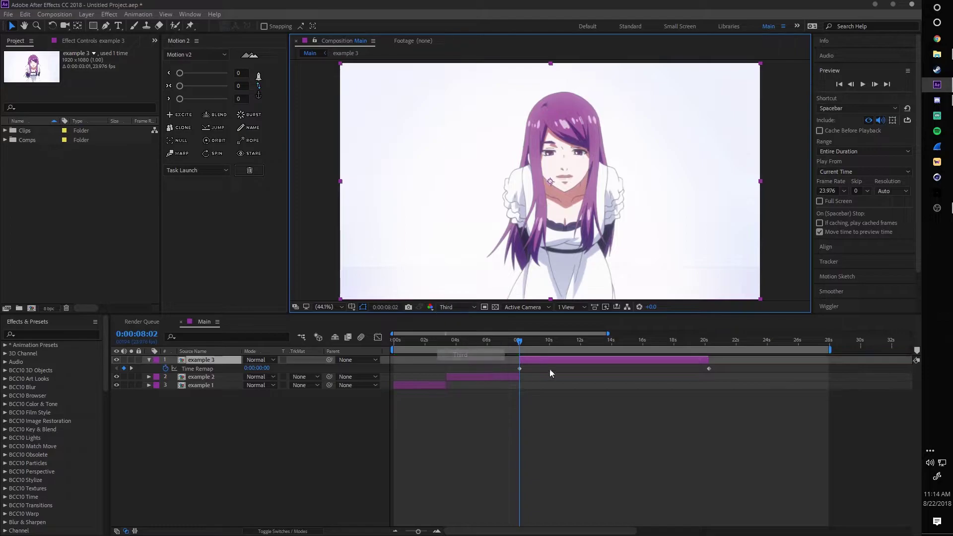
pyautogui.press('space')
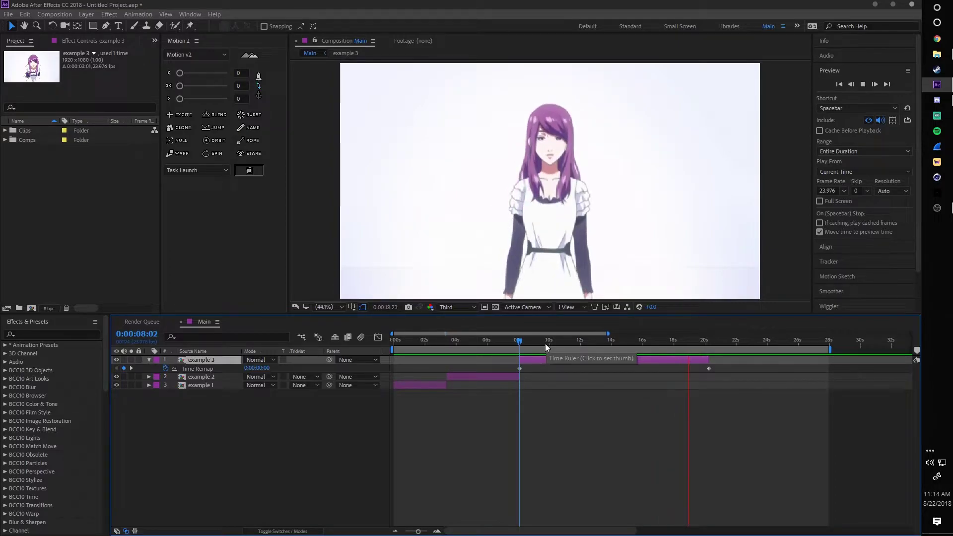
pyautogui.press('space')
pyautogui.click(532, 340)
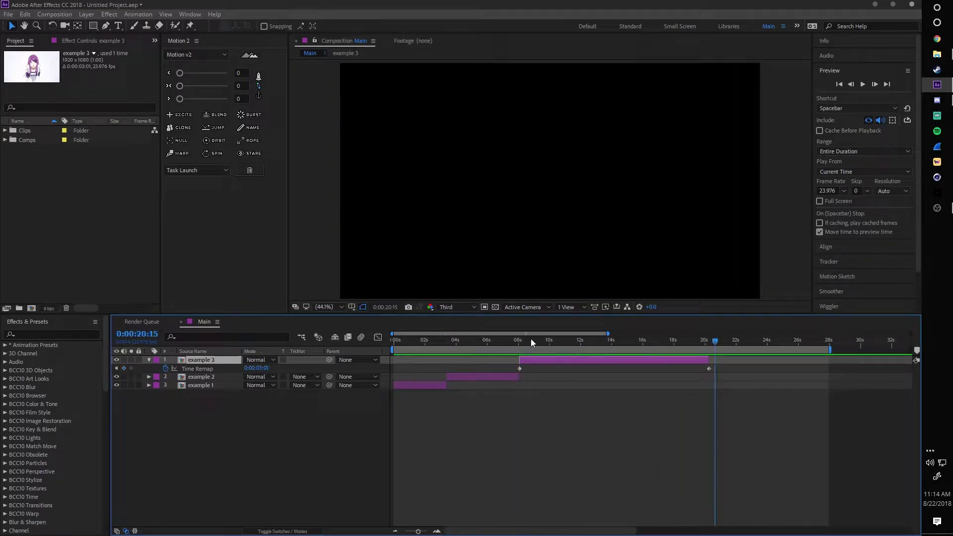
# Step: Collapse the example 3 properties, select all three layers and start a new project
pyautogui.click(149, 360)
pyautogui.moveTo(207, 419); pyautogui.dragTo(194, 356)
pyautogui.click(7, 11)
pyautogui.moveTo(33, 30)
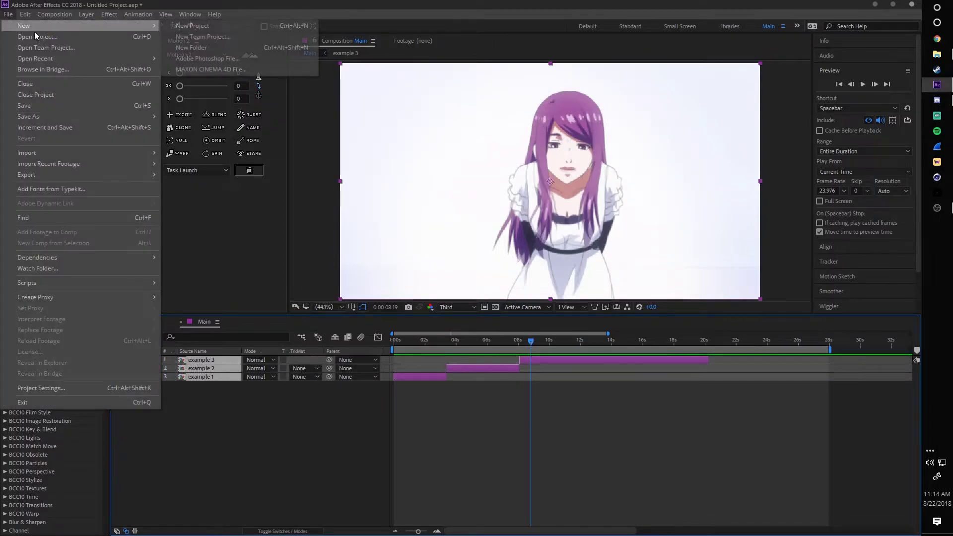
pyautogui.click(189, 26)
pyautogui.click(475, 285)
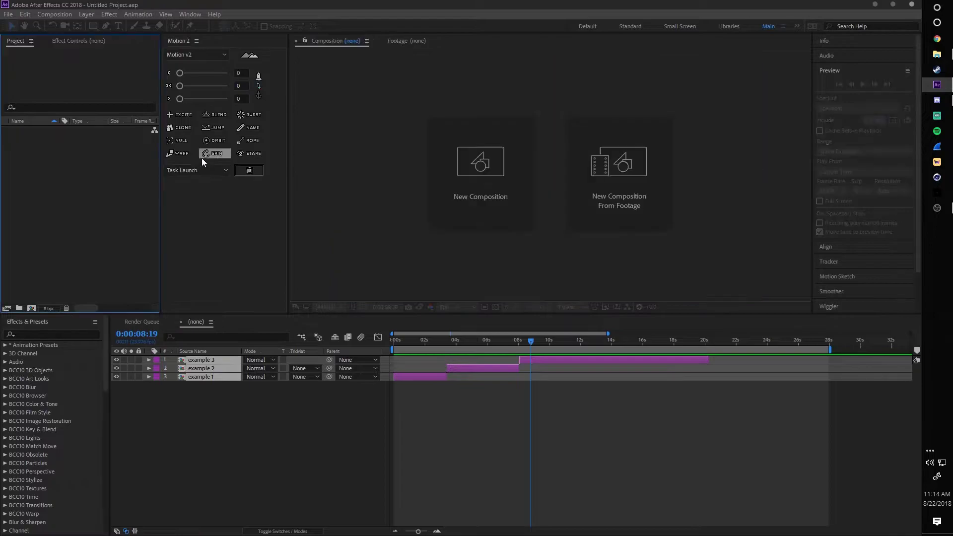
# Step: Create a composition named main at 1920 x 1080, 23.976 fps, with a duration of 0:01:20:08
pyautogui.hotkey('ctrl', 'n')
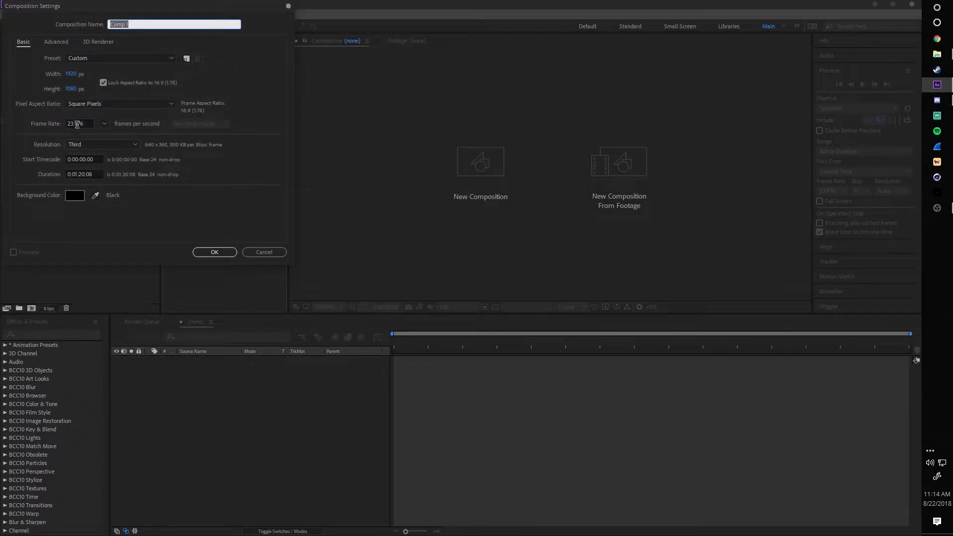
pyautogui.click(85, 123)
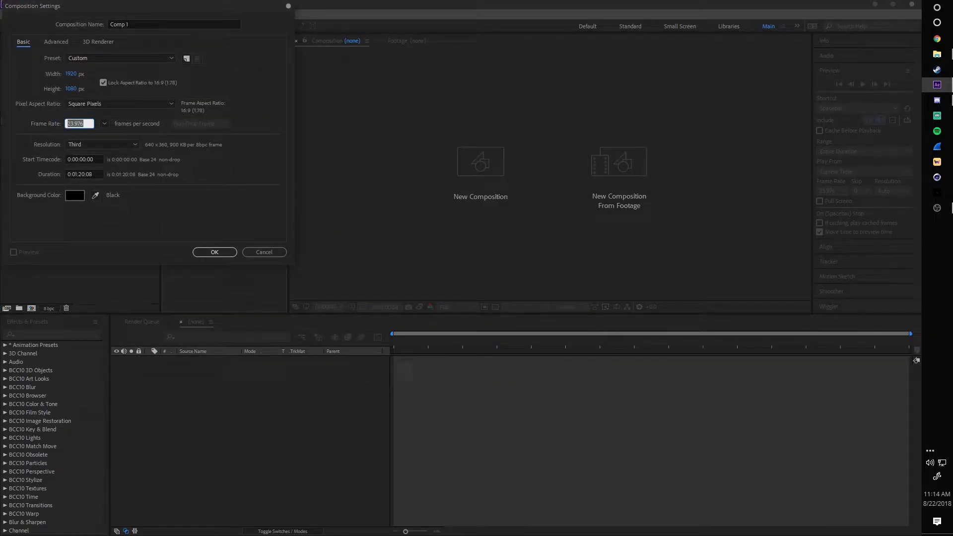
pyautogui.click(54, 124)
pyautogui.click(77, 124)
pyautogui.click(42, 120)
pyautogui.click(141, 24)
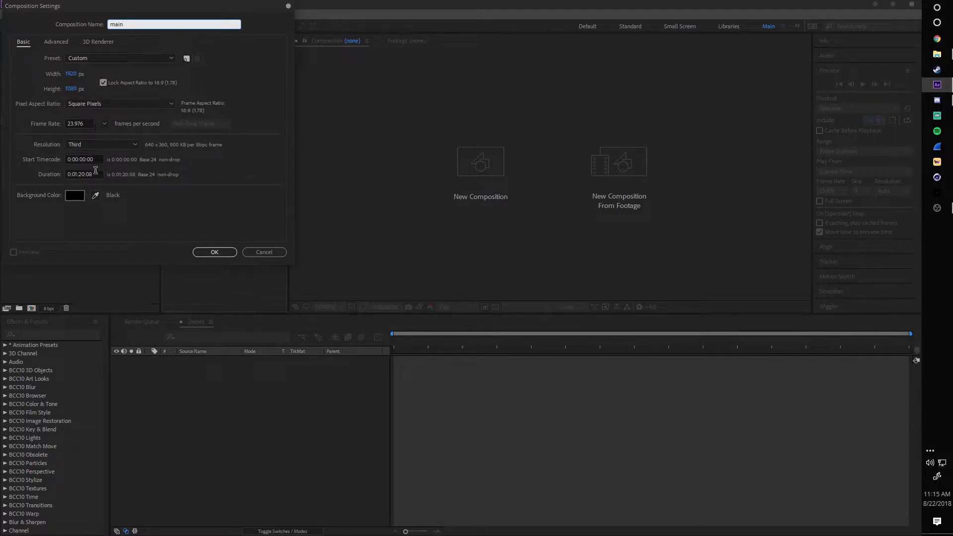
pyautogui.click(74, 174)
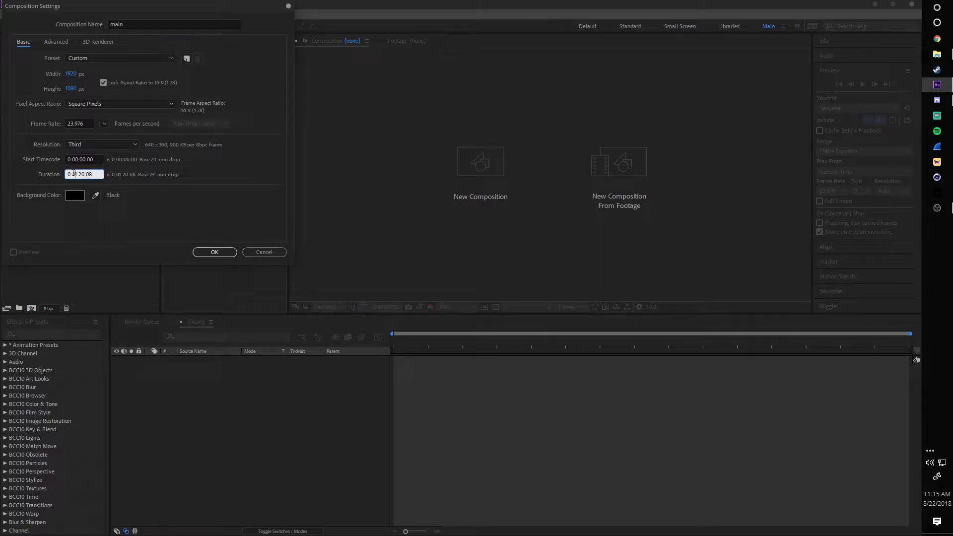
pyautogui.click(126, 180)
pyautogui.click(213, 252)
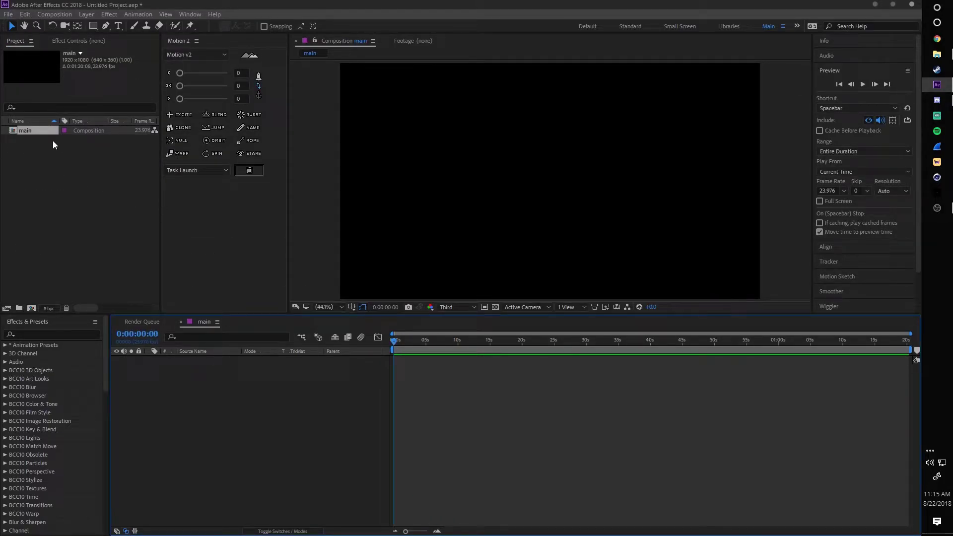
# Step: Review the Duration in the main composition's settings without changing it, and return the playhead to the timeline's start
pyautogui.rightClick(42, 132)
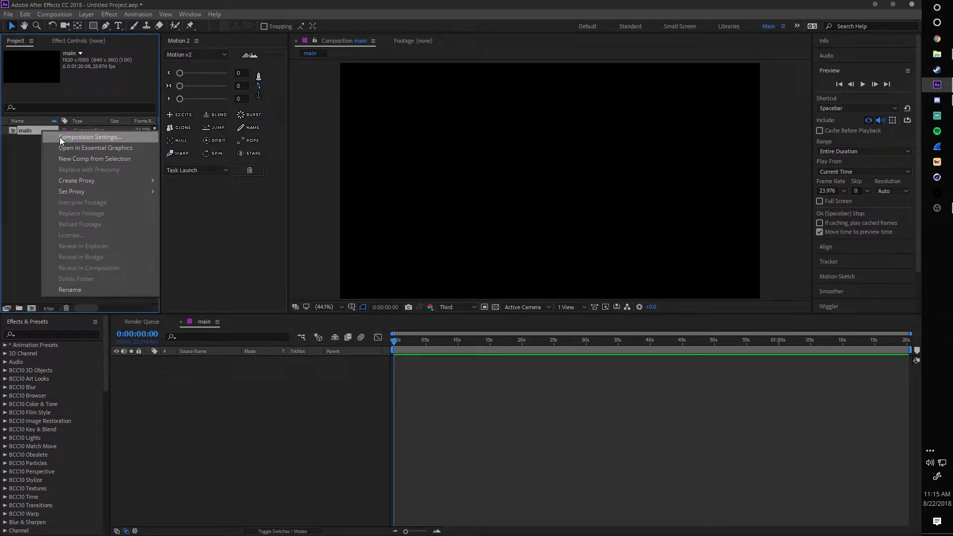
pyautogui.click(67, 138)
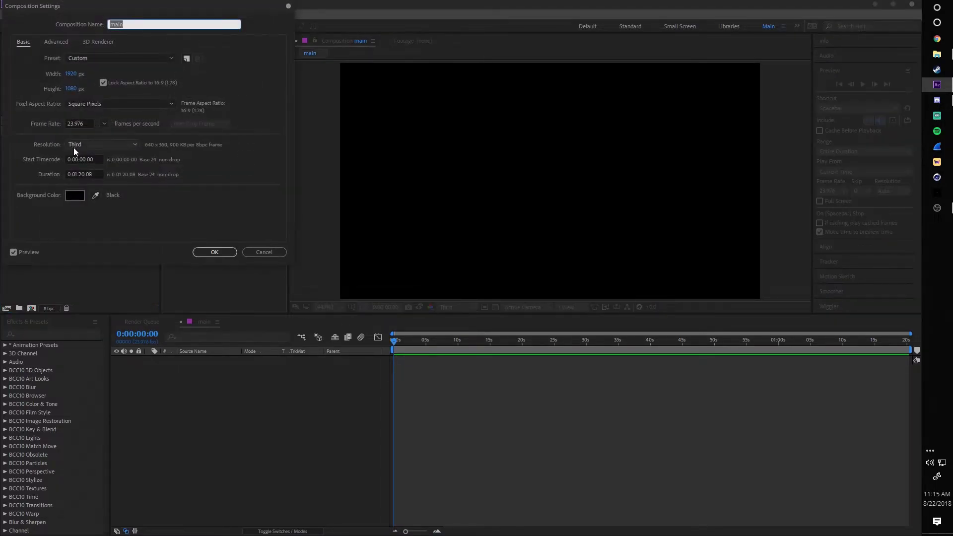
pyautogui.moveTo(90, 176); pyautogui.dragTo(78, 175)
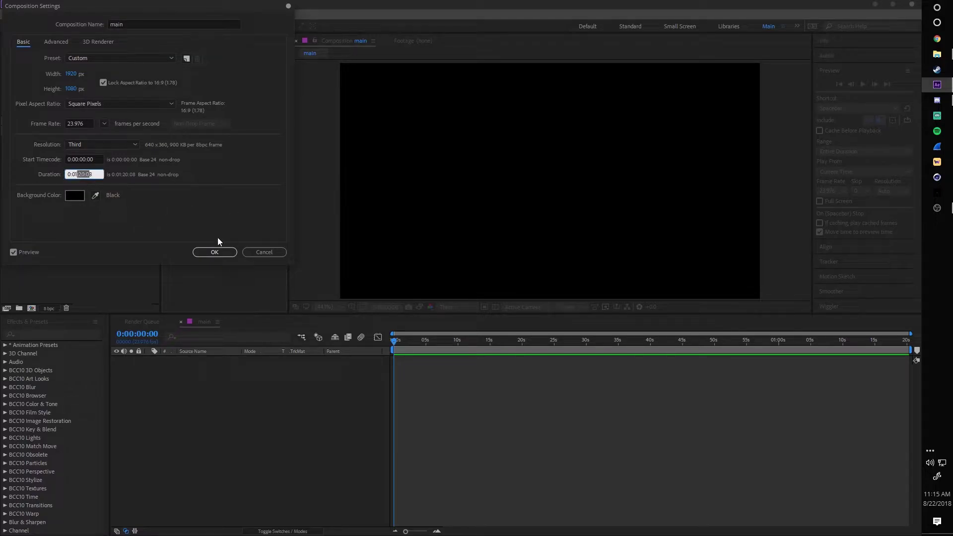
pyautogui.click(270, 253)
pyautogui.click(433, 341)
pyautogui.press('Home')
# Step: Switch to File Explorer, browse to the NCOP folder in Season 1 and import the OP - (4) clip into the project
pyautogui.hotkey('alt', 'Tab')
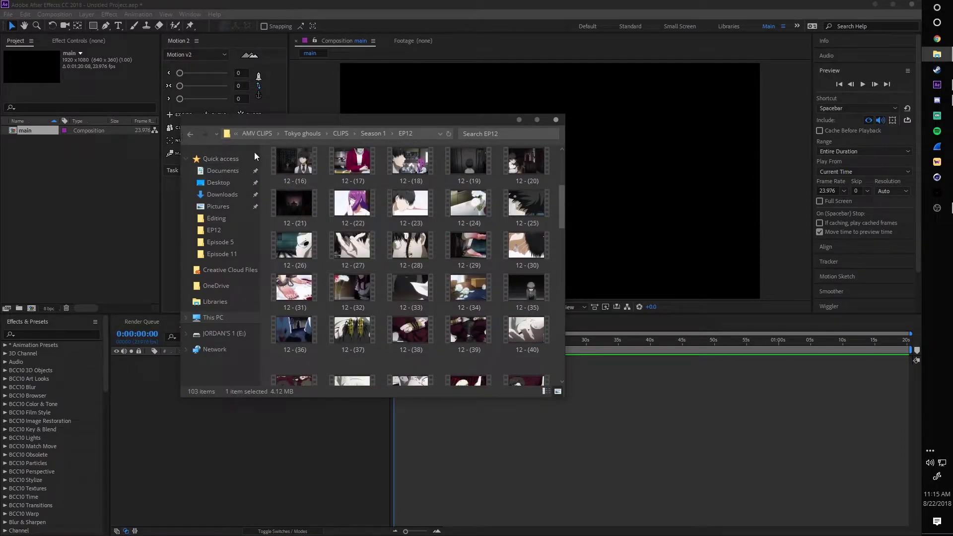
pyautogui.click(187, 135)
pyautogui.doubleClick(287, 166)
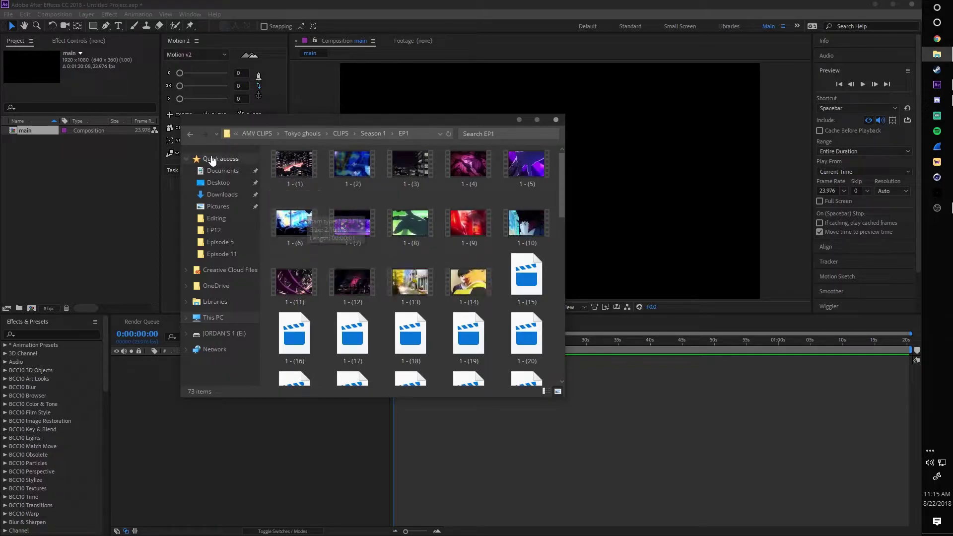
pyautogui.click(190, 135)
pyautogui.click(190, 134)
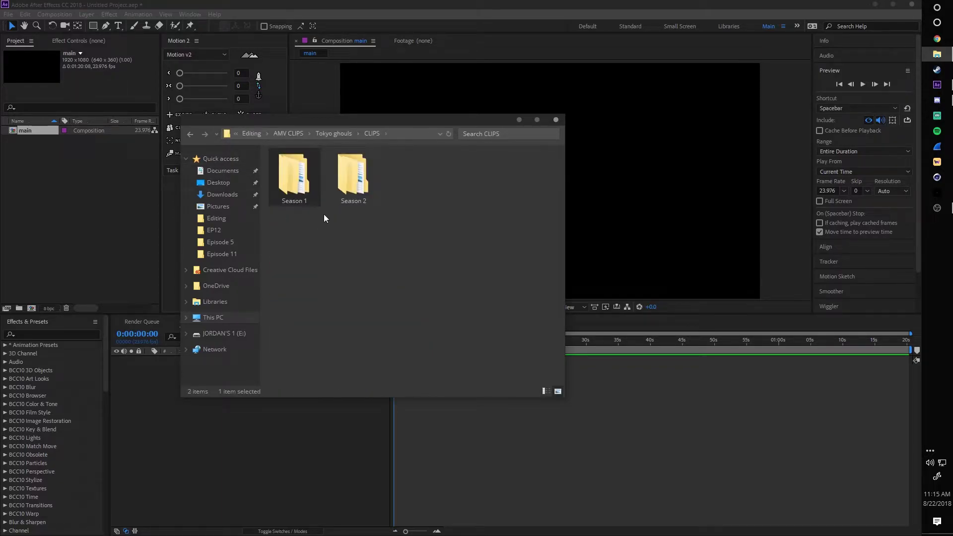
pyautogui.doubleClick(296, 180)
pyautogui.doubleClick(298, 291)
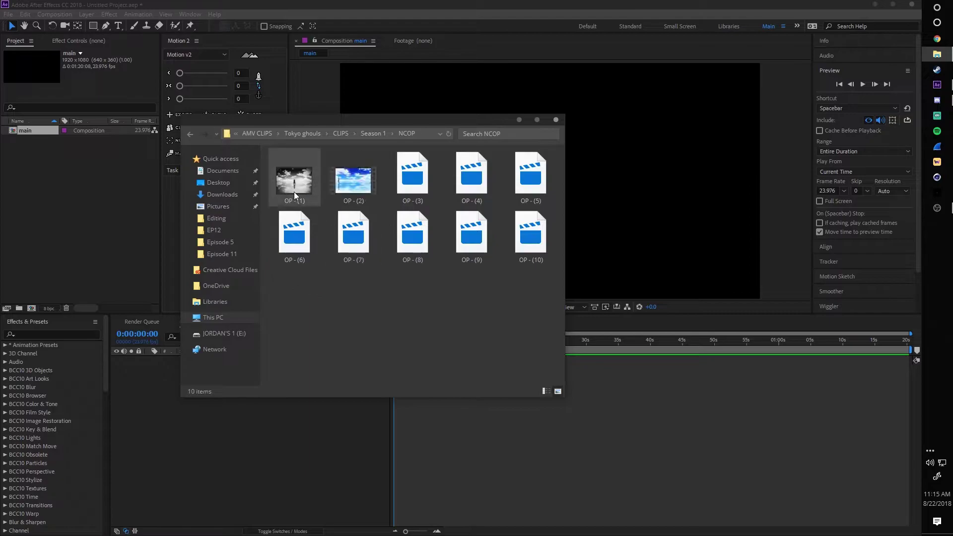
pyautogui.moveTo(457, 198); pyautogui.dragTo(82, 169)
# Step: Return to After Effects and create a new folder in the project
pyautogui.hotkey('alt', 'Tab')
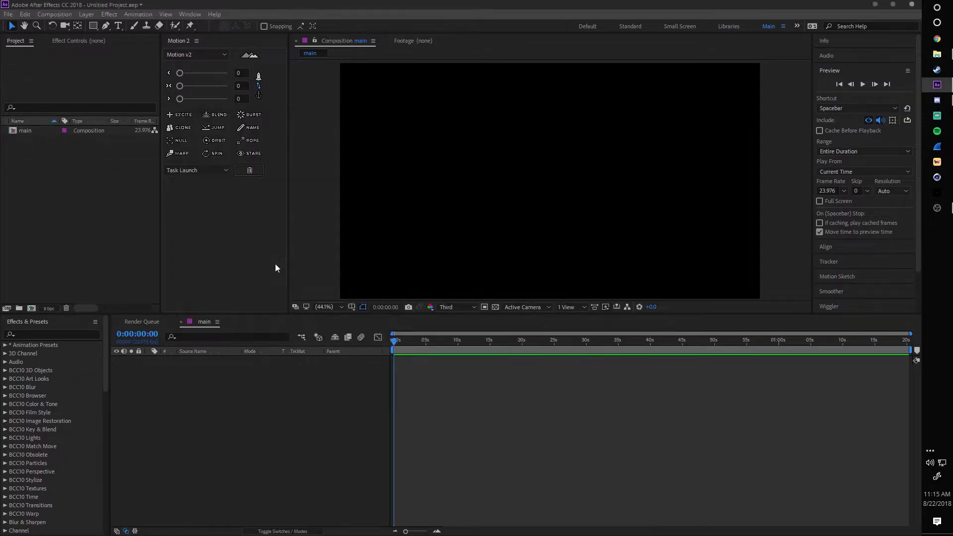
pyautogui.rightClick(85, 185)
pyautogui.click(114, 201)
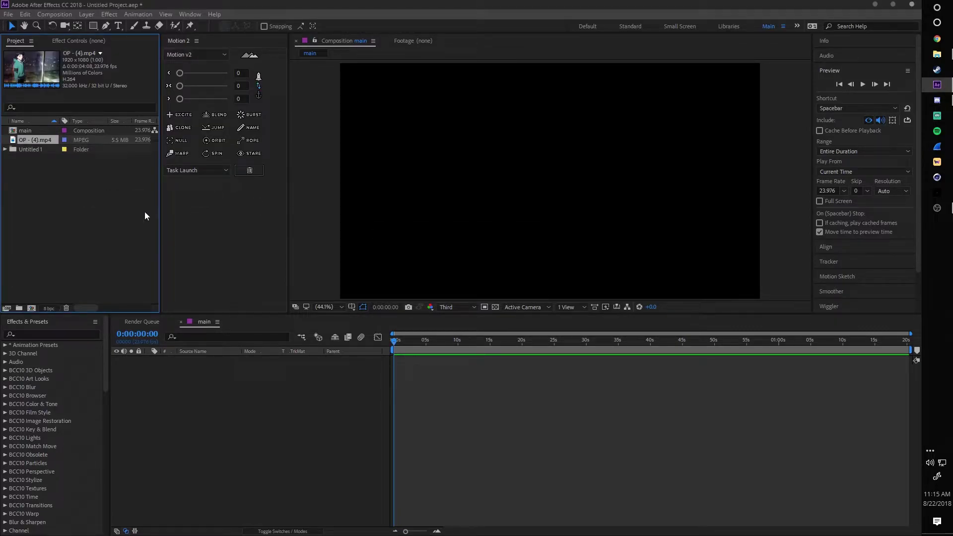
# Step: Rename the new project folder as clips
pyautogui.rightClick(37, 150)
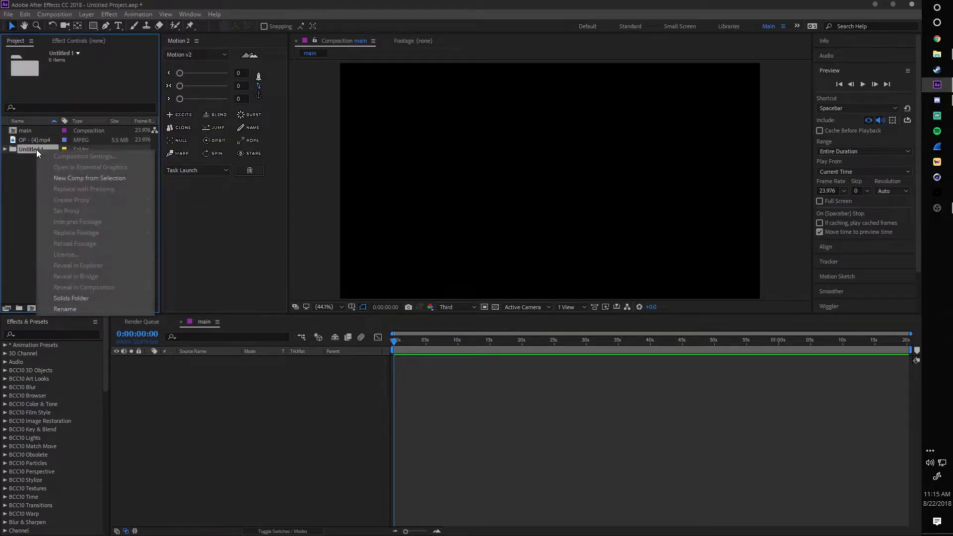
pyautogui.click(90, 309)
pyautogui.write('clips')
pyautogui.press('Return')
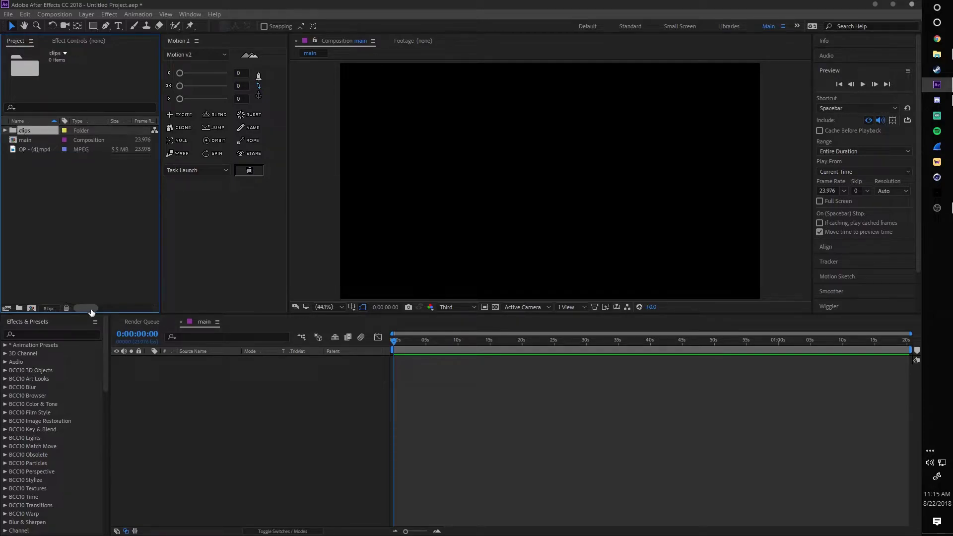
# Step: Move OP - (4).mp4 into the clips folder and add it as a layer in the main composition
pyautogui.moveTo(27, 146); pyautogui.dragTo(209, 382)
pyautogui.click(5, 130)
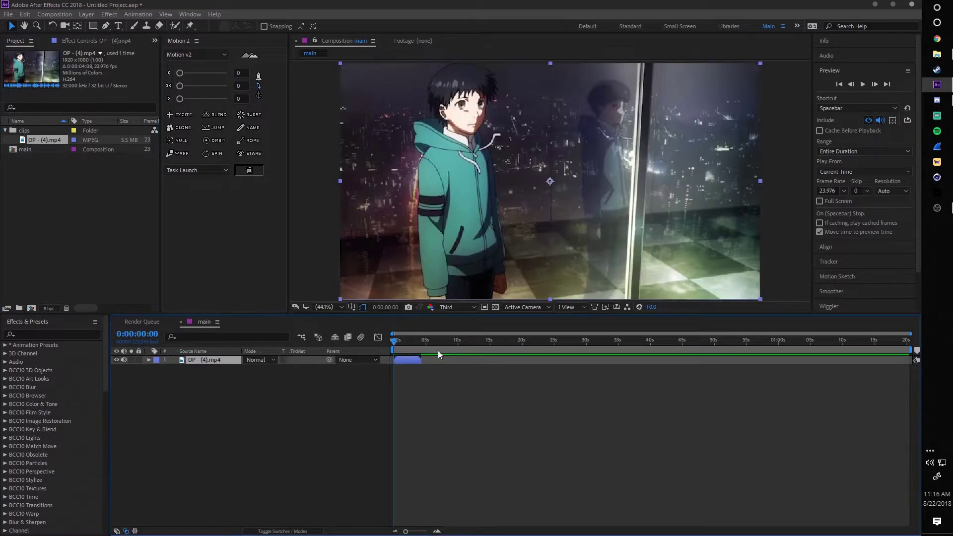
# Step: Split the OP - (4).mp4 layer at 0:00:02:06 where the scene changes and delete the second part
pyautogui.press('=')
pyautogui.moveTo(402, 344); pyautogui.dragTo(431, 351)
pyautogui.moveTo(412, 351)
pyautogui.mouseDown()
pyautogui.moveTo(429, 355)
pyautogui.moveTo(417, 347)
pyautogui.mouseUp()
pyautogui.press('space')
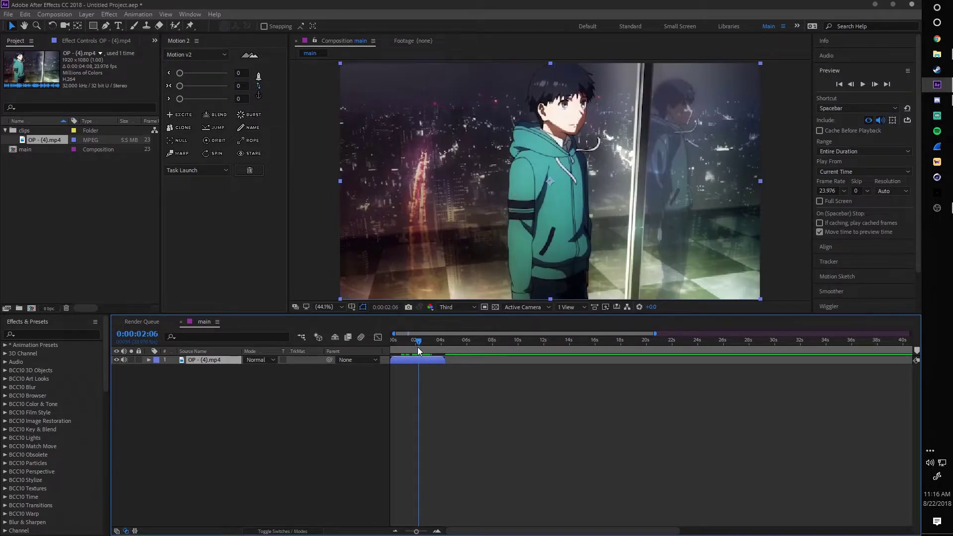
pyautogui.hotkey('ctrl', 'd')
pyautogui.press('space')
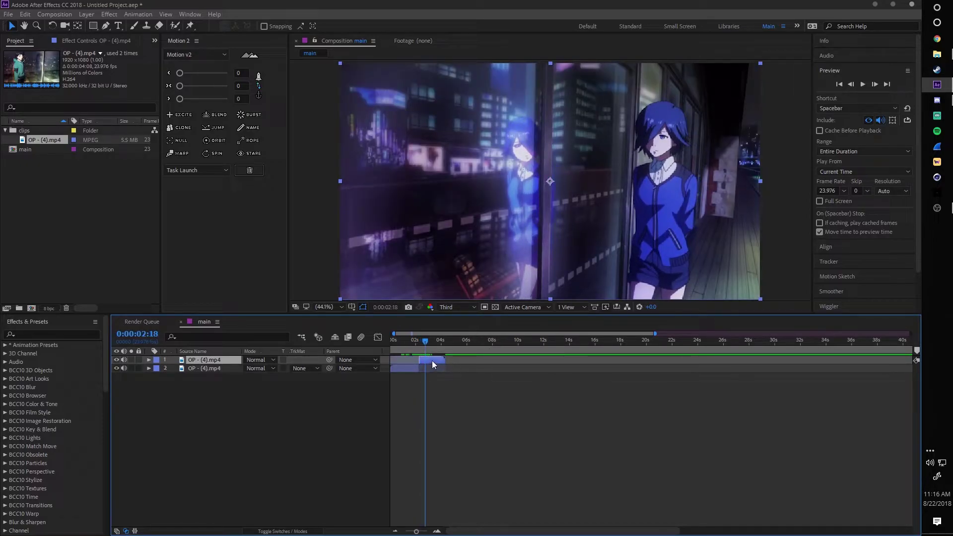
pyautogui.press('Delete')
# Step: Mute the OP - (4).mp4 layer's audio in main and set the preview resolution to Half
pyautogui.click(123, 358)
pyautogui.press('Home')
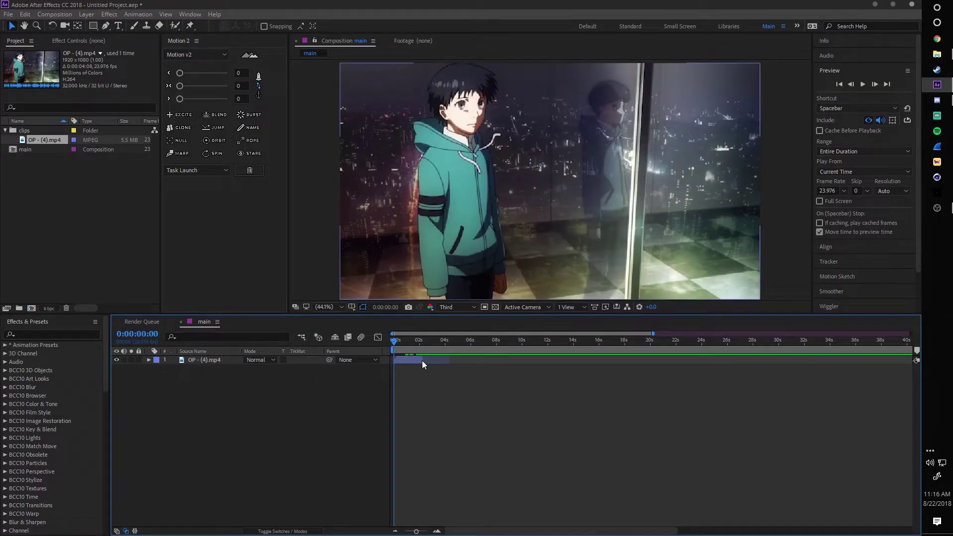
pyautogui.press('space')
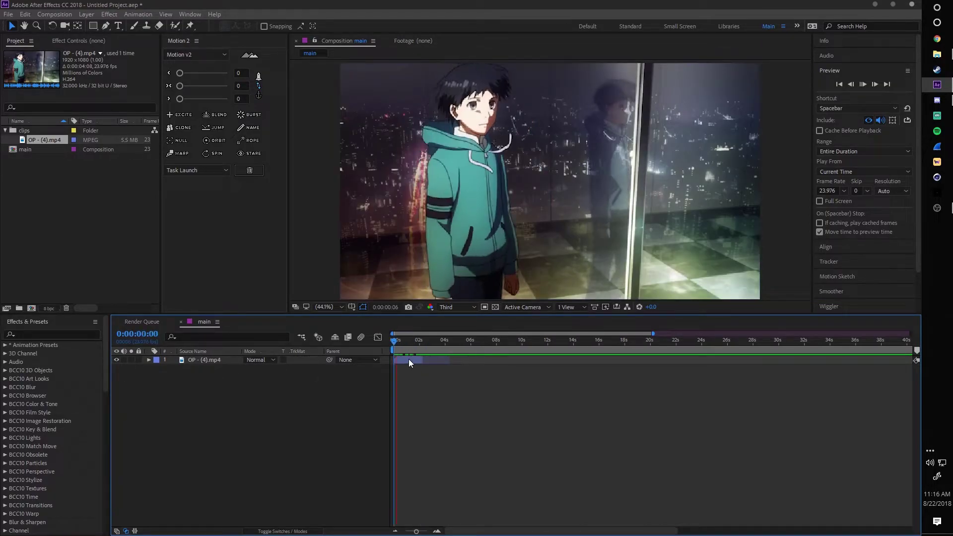
pyautogui.click(409, 361)
pyautogui.click(457, 307)
pyautogui.click(458, 343)
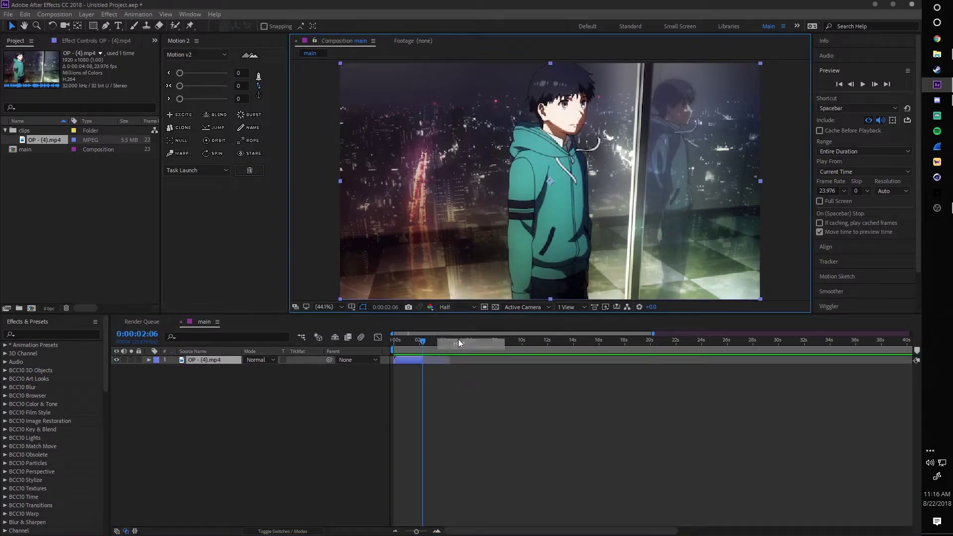
# Step: Pre-compose the OP - (4).mp4 layer as twix1, leaving all attributes in main
pyautogui.click(410, 360)
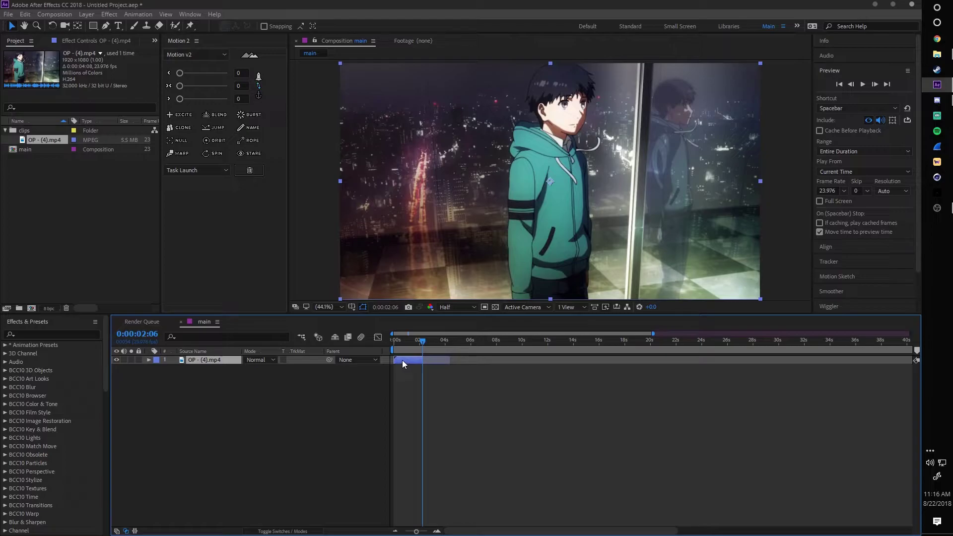
pyautogui.hotkey('ctrl', 'shift', 'c')
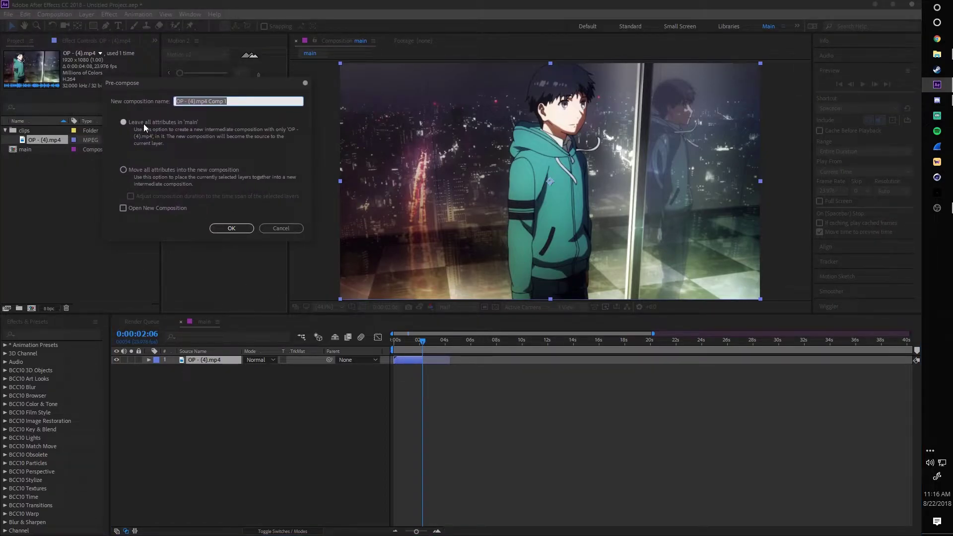
pyautogui.press('BackSpace')
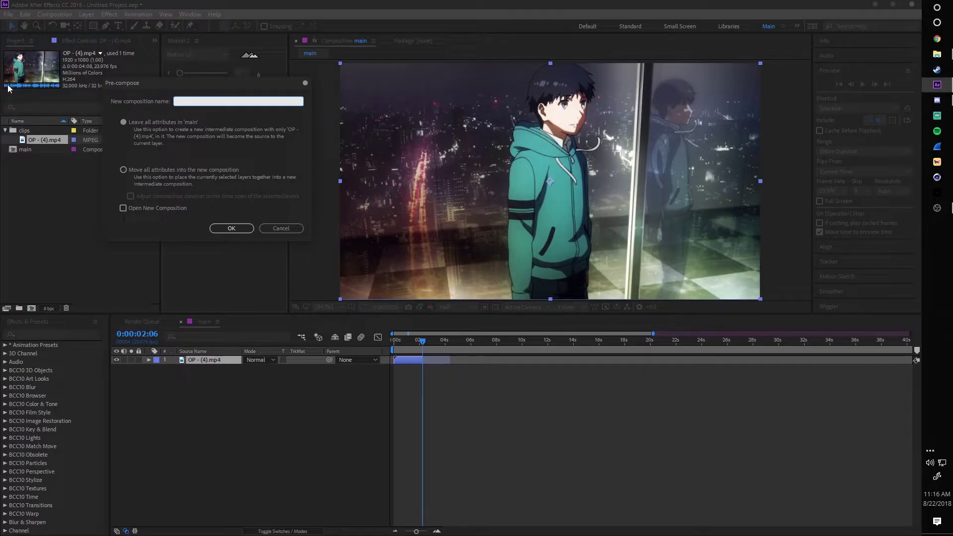
pyautogui.write('twixl')
pyautogui.press('Return')
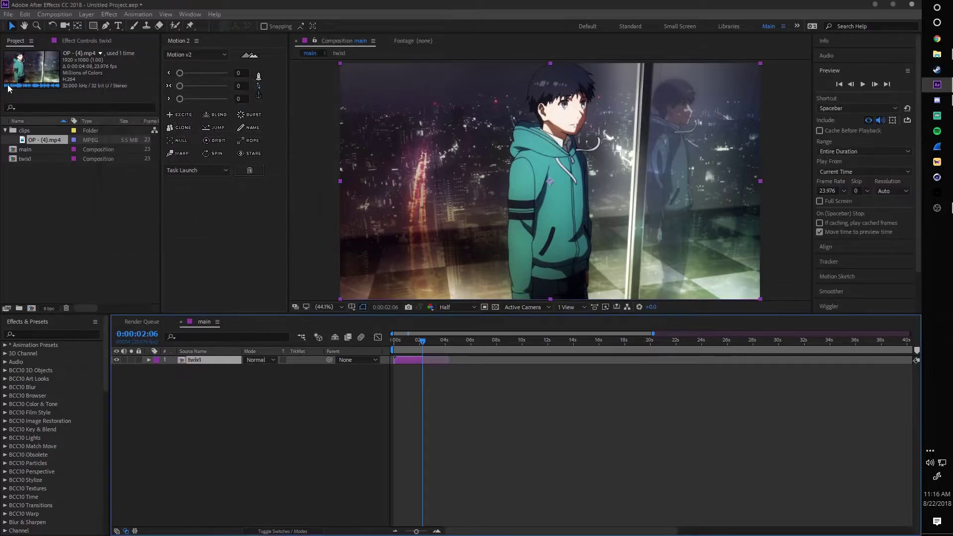
# Step: Preview the pre-composed clip in main, and open the twix1 composition with the playhead at its start
pyautogui.click(415, 340)
pyautogui.press('space')
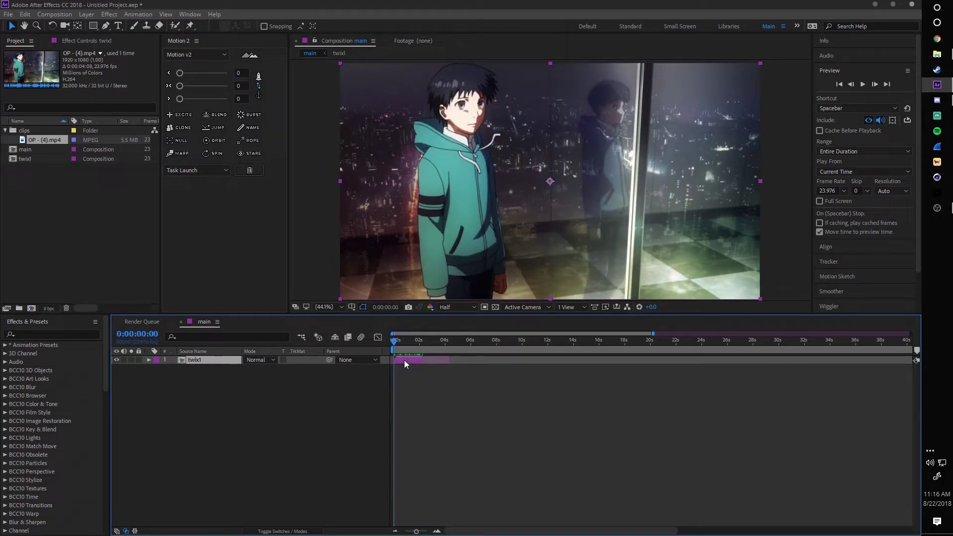
pyautogui.doubleClick(404, 359)
pyautogui.moveTo(396, 341); pyautogui.dragTo(201, 329)
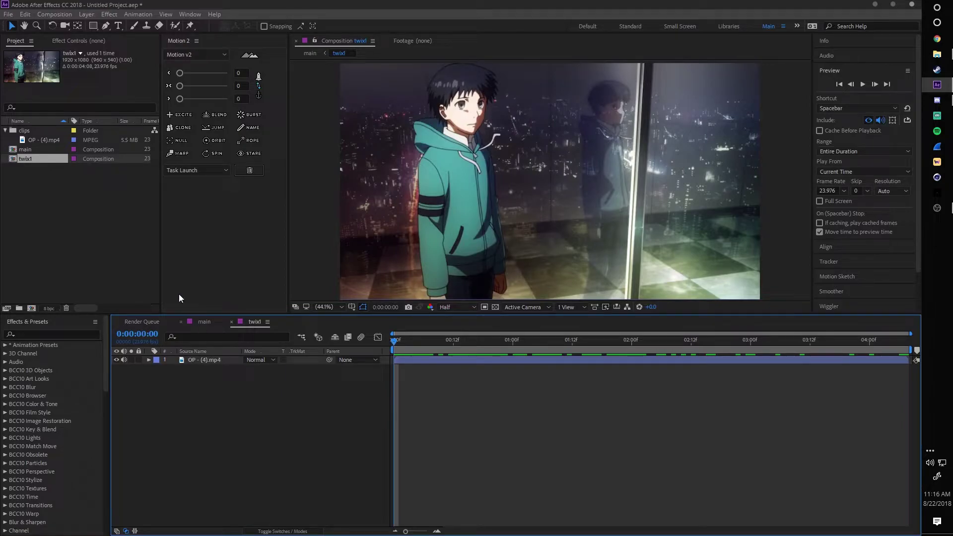
# Step: Return to the main composition and play the twix1 layer from the start up to its cut point
pyautogui.click(44, 140)
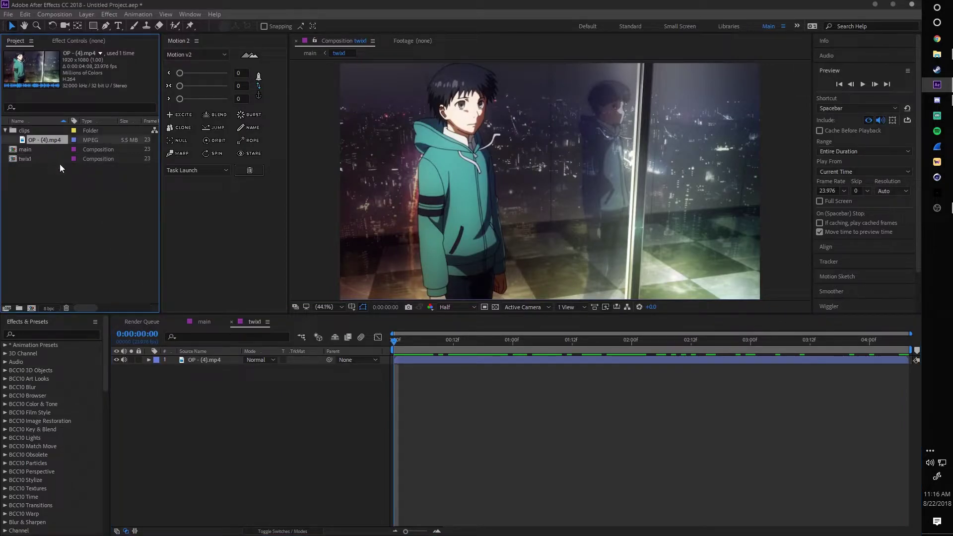
pyautogui.click(203, 322)
pyautogui.click(404, 363)
pyautogui.moveTo(396, 342)
pyautogui.mouseDown()
pyautogui.moveTo(418, 353)
pyautogui.moveTo(382, 349)
pyautogui.moveTo(397, 356)
pyautogui.mouseUp()
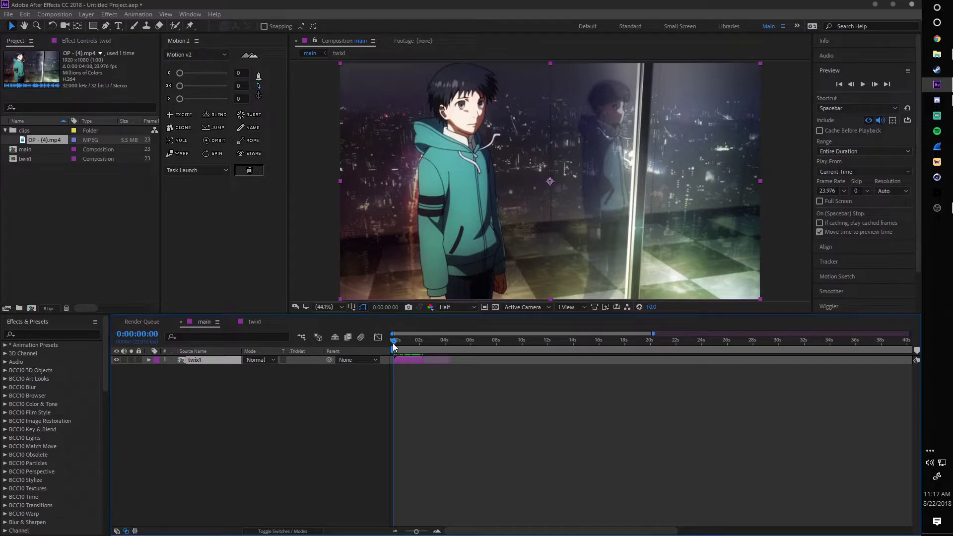
pyautogui.press('space')
pyautogui.click(399, 352)
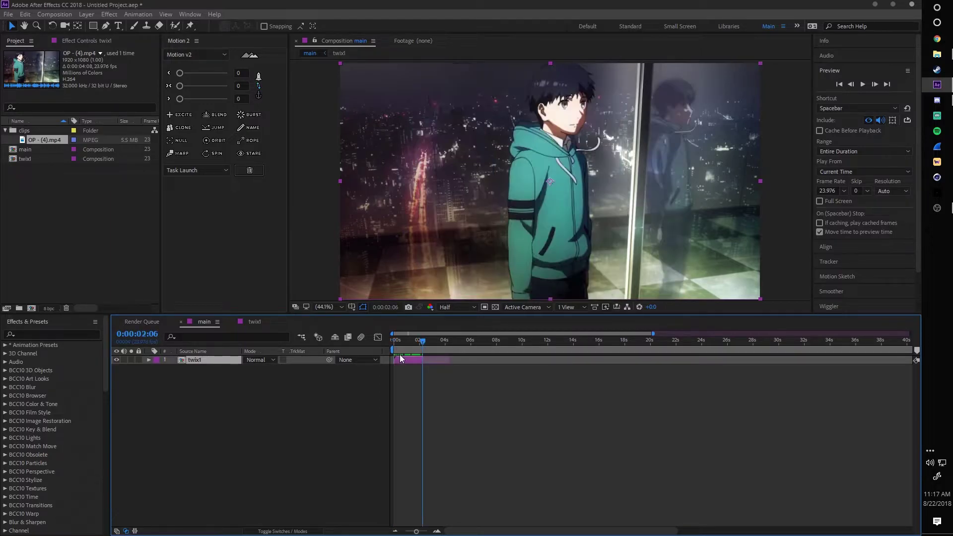
pyautogui.press('space')
pyautogui.press('space')
# Step: In the twix1 composition, split the OP - (4).mp4 layer at 0:00:02:06 and delete the second part
pyautogui.click(252, 323)
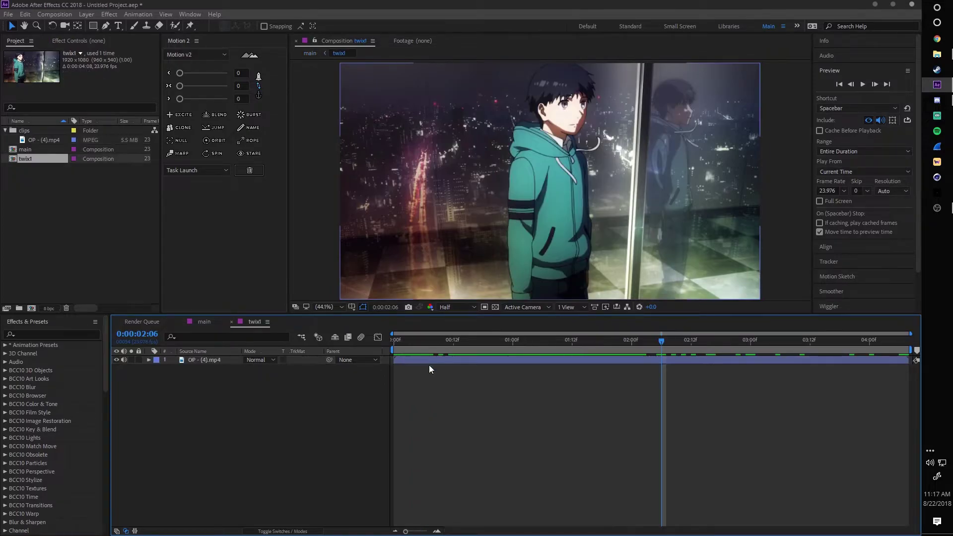
pyautogui.click(658, 364)
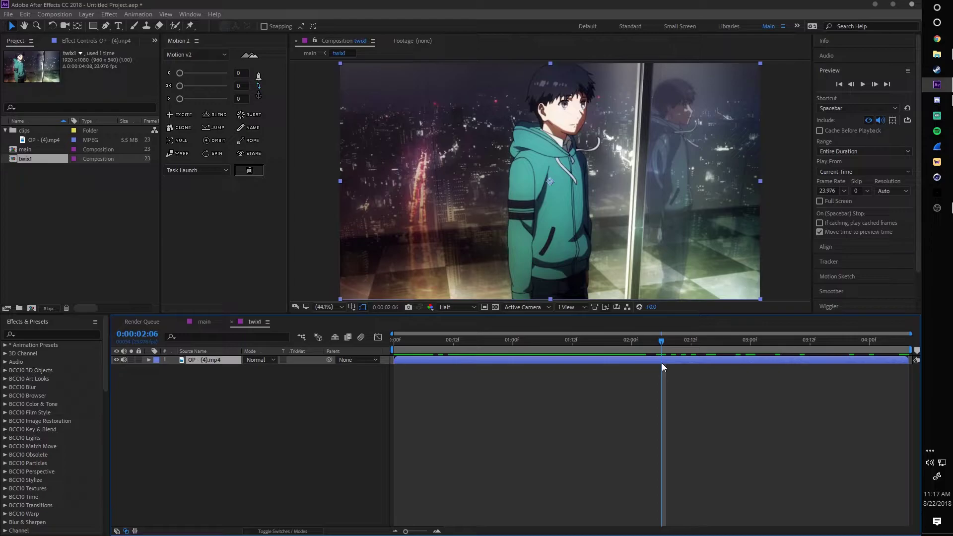
pyautogui.hotkey('ctrl', 'shift', 'd')
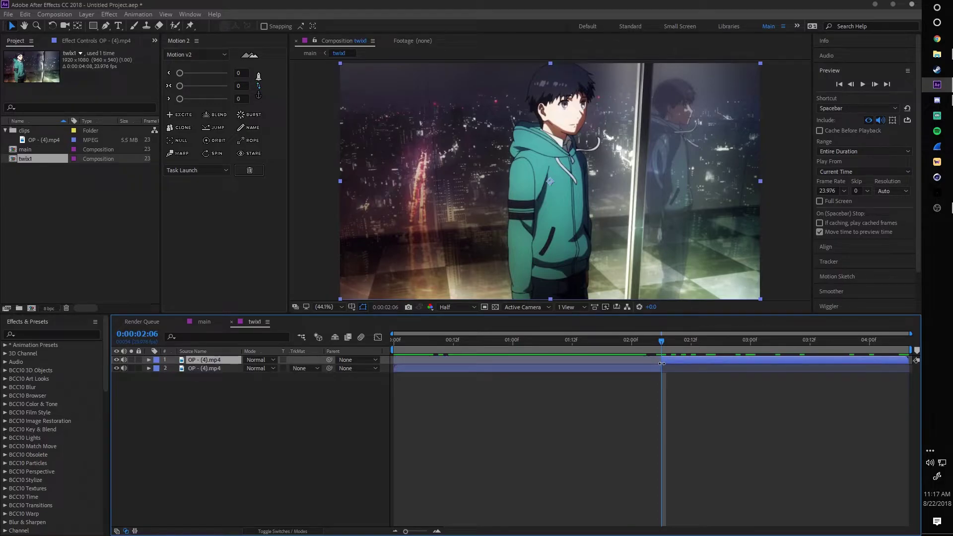
pyautogui.press('Delete')
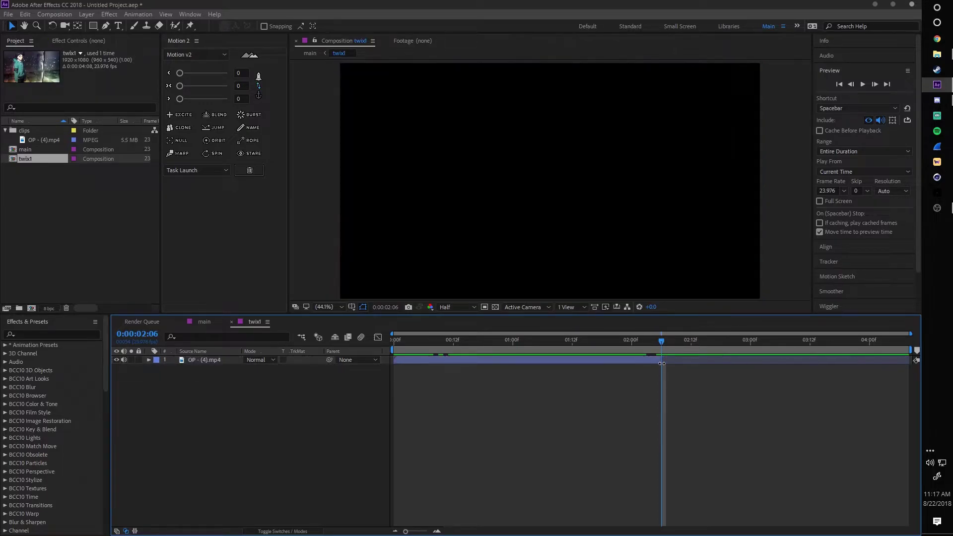
# Step: Check the trimmed clip in main, then mute the OP - (4).mp4 layer in twix1 with the playhead at the start
pyautogui.click(203, 322)
pyautogui.press('Home')
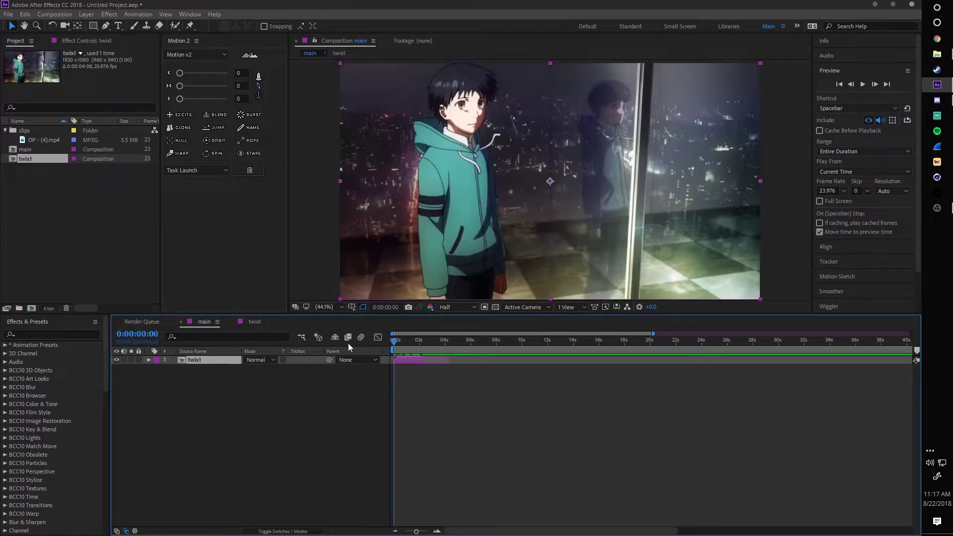
pyautogui.click(256, 322)
pyautogui.click(455, 362)
pyautogui.moveTo(417, 344); pyautogui.dragTo(335, 358)
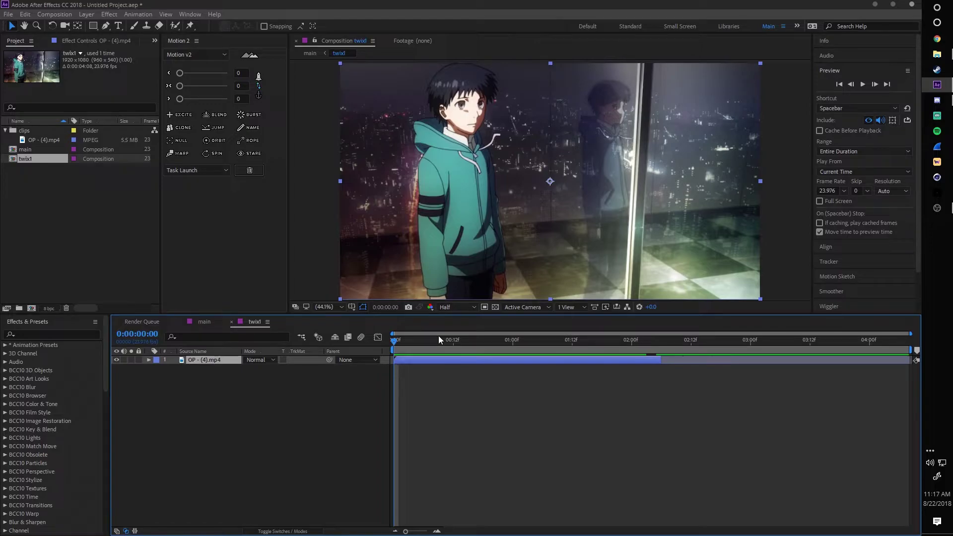
# Step: Step through the clip's first four frames in twix1 to examine duplicate frames, and return to the start
pyautogui.press('pagedown')
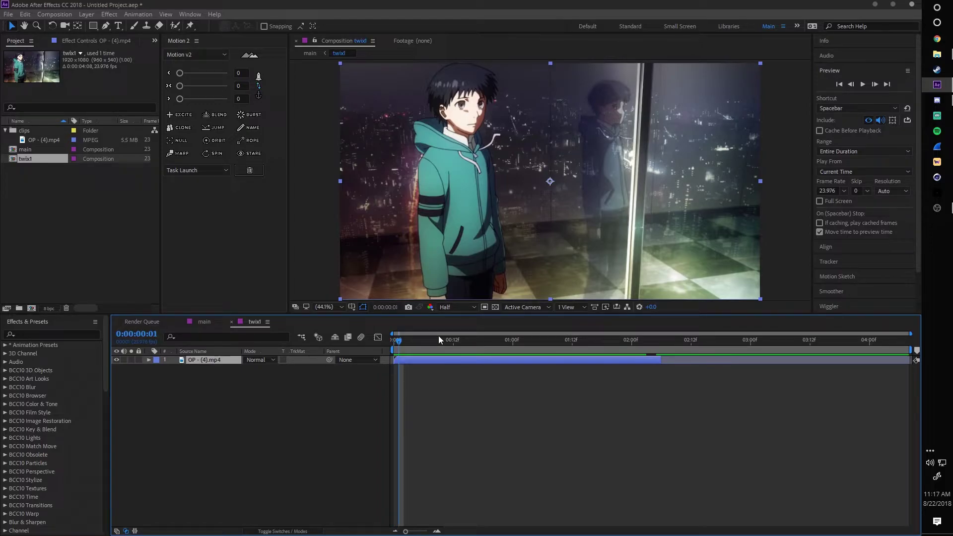
pyautogui.press('pageup')
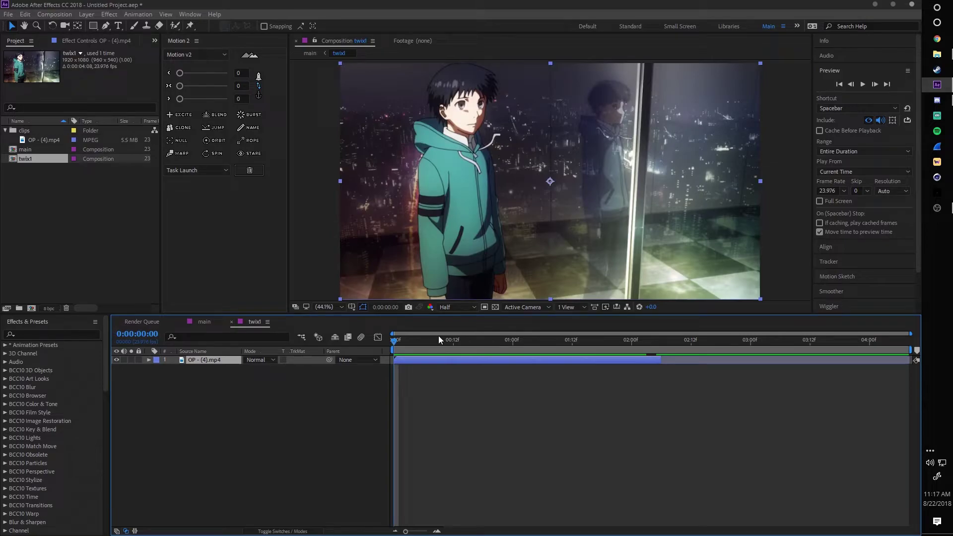
pyautogui.press('pagedown')
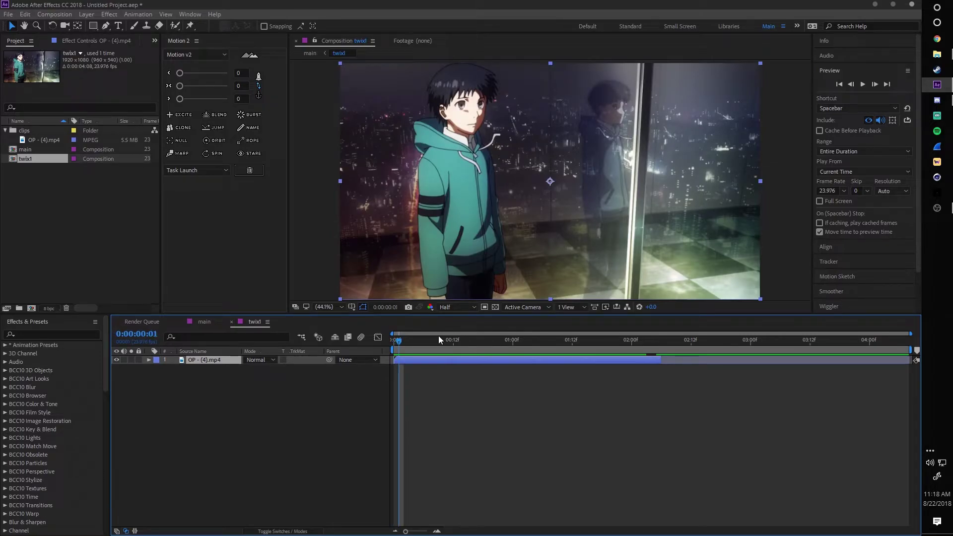
pyautogui.press('pagedown')
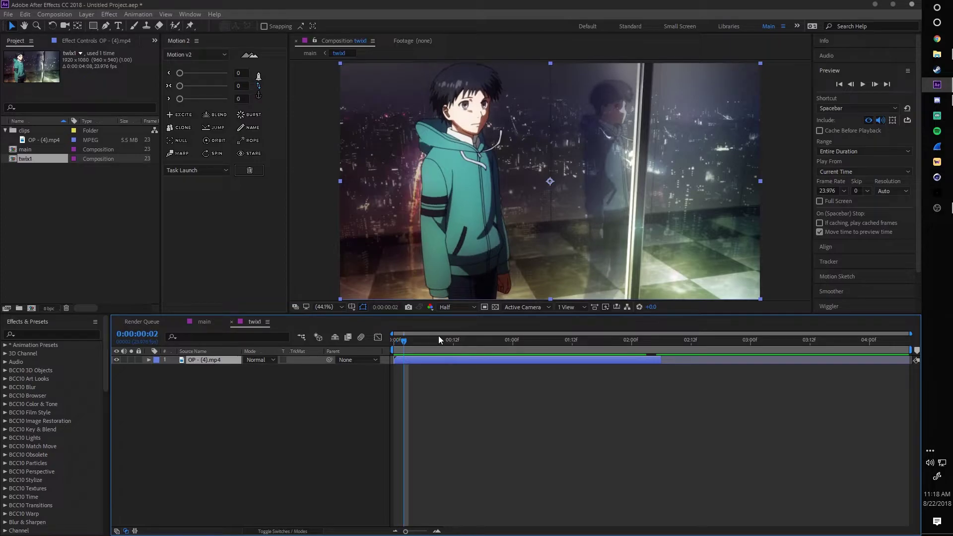
pyautogui.press('pagedown')
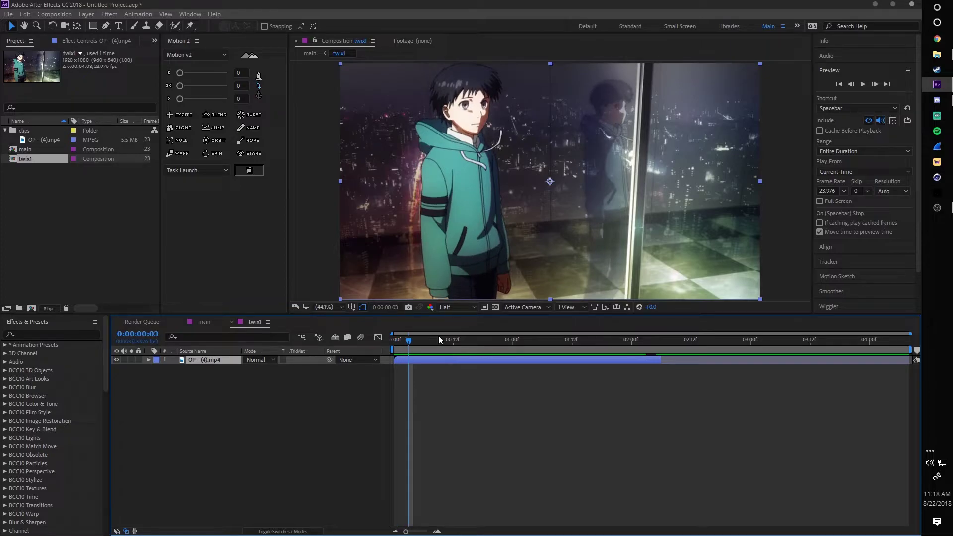
pyautogui.press('pagedown')
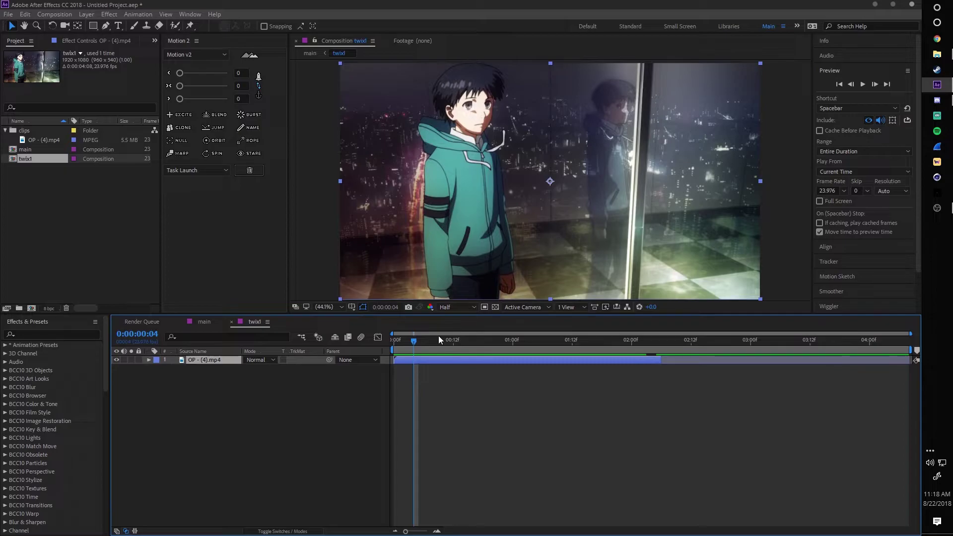
pyautogui.press('pageup')
pyautogui.press('pageup')
pyautogui.press('pageup')
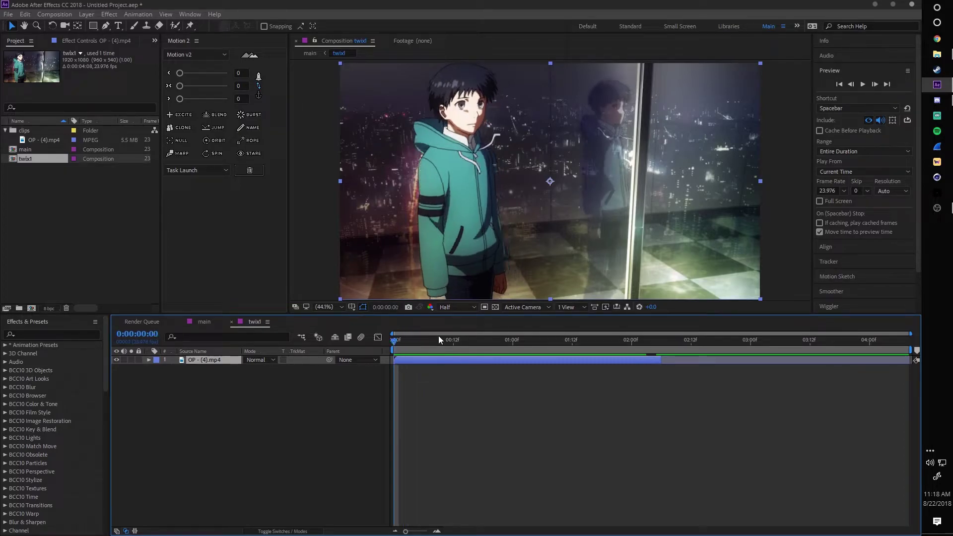
# Step: Step through the clip frame by frame to 0:00:00:20 to examine its repeated frames, and move back to 0:00:00:10
pyautogui.press('pagedown')
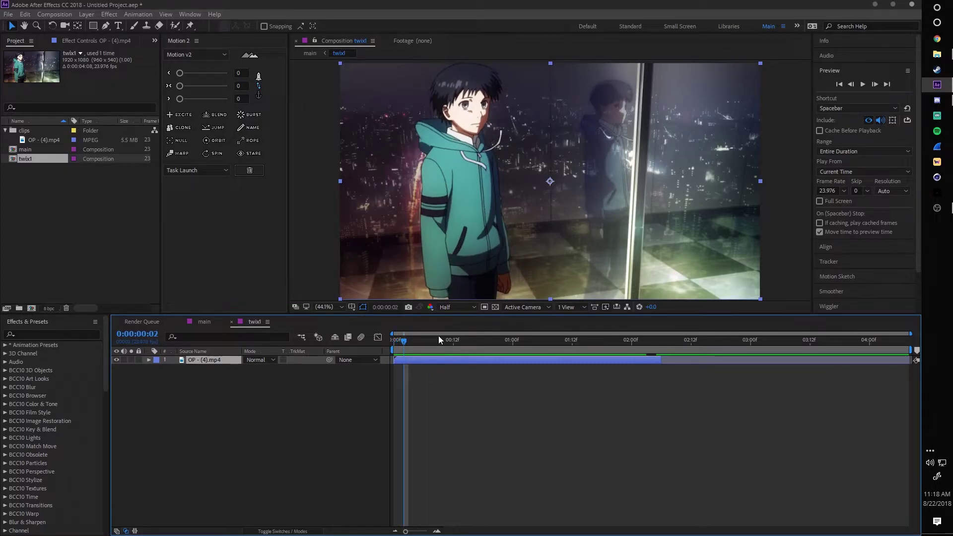
pyautogui.press('pagedown')
pyautogui.press('pagedown')
pyautogui.press('pagedown')
pyautogui.press('pagedown')
pyautogui.press('pagedown')
pyautogui.press('pagedown')
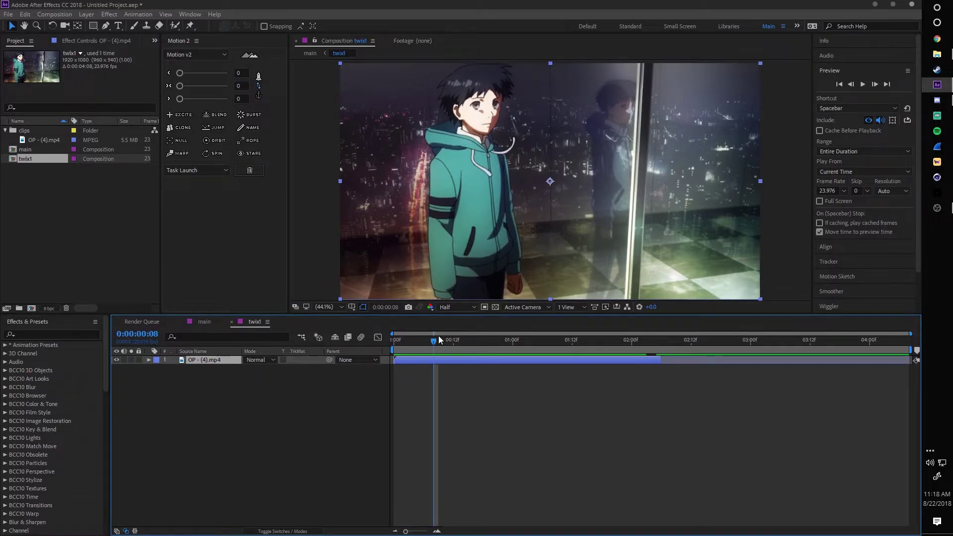
pyautogui.press('pagedown')
pyautogui.press('pagedown')
pyautogui.press('pagedown')
pyautogui.press('pagedown')
pyautogui.press('pagedown')
pyautogui.press('pagedown')
pyautogui.press('pagedown')
pyautogui.press('pagedown')
pyautogui.press('pagedown')
pyautogui.press('pagedown')
pyautogui.press('pagedown')
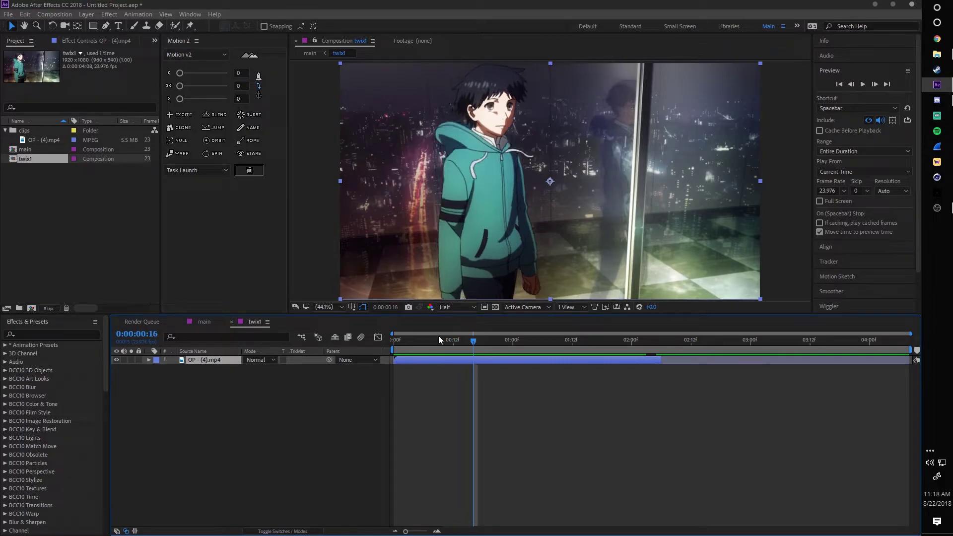
pyautogui.press('pagedown')
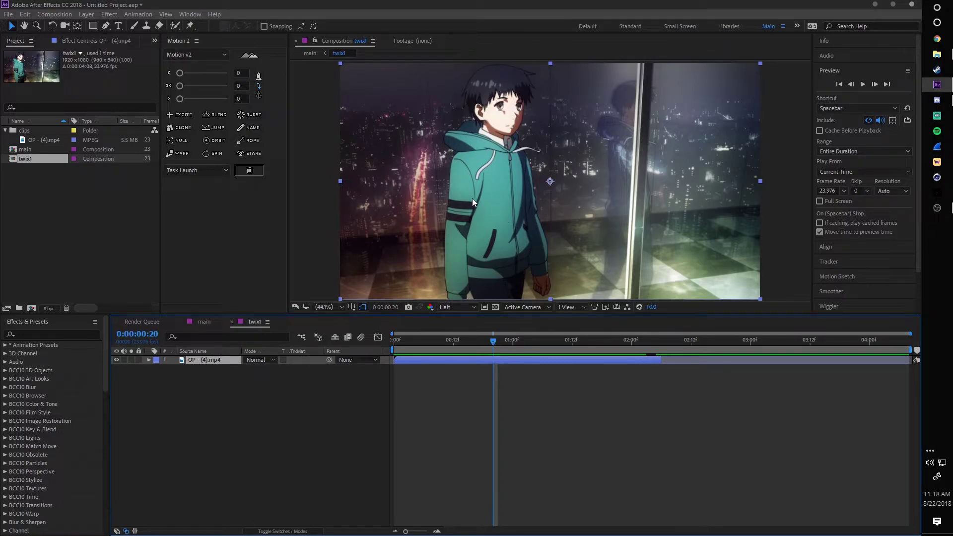
pyautogui.moveTo(495, 341); pyautogui.dragTo(444, 359)
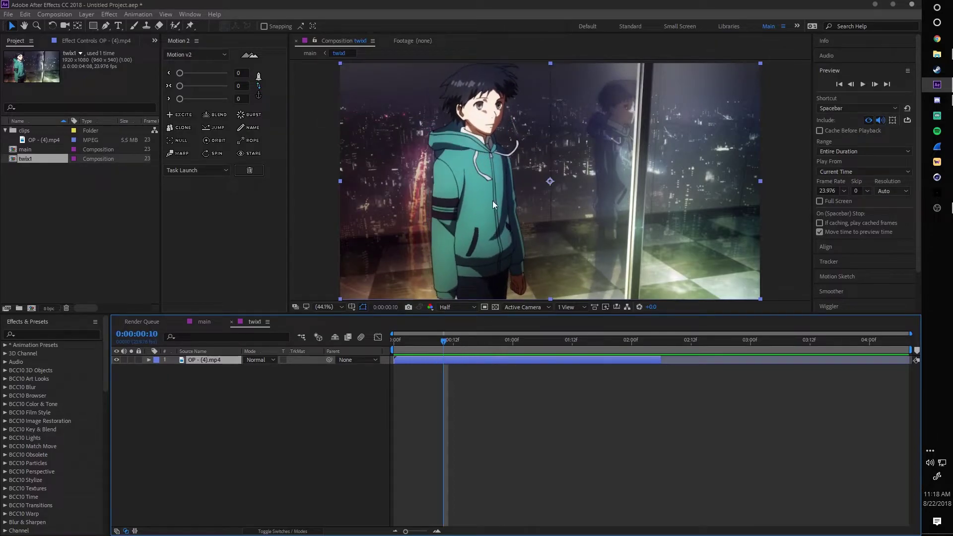
# Step: Step through the clip's opening frames in twix1 up to 0:00:00:04 to examine duplicates, and return to the start
pyautogui.moveTo(443, 351)
pyautogui.mouseDown()
pyautogui.moveTo(384, 350)
pyautogui.moveTo(428, 354)
pyautogui.mouseUp()
pyautogui.press('Home')
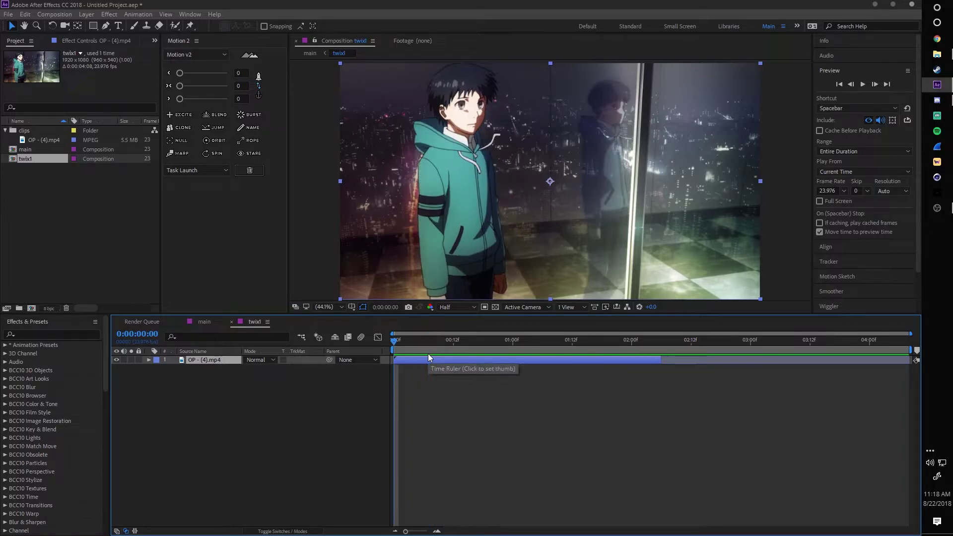
pyautogui.press('pagedown')
pyautogui.press('pagedown')
pyautogui.press('pagedown')
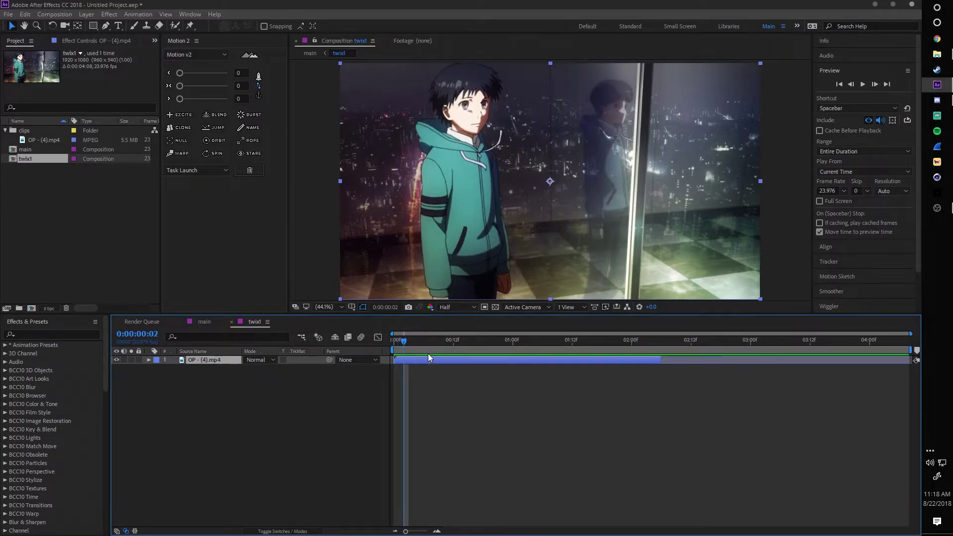
pyautogui.press('pagedown')
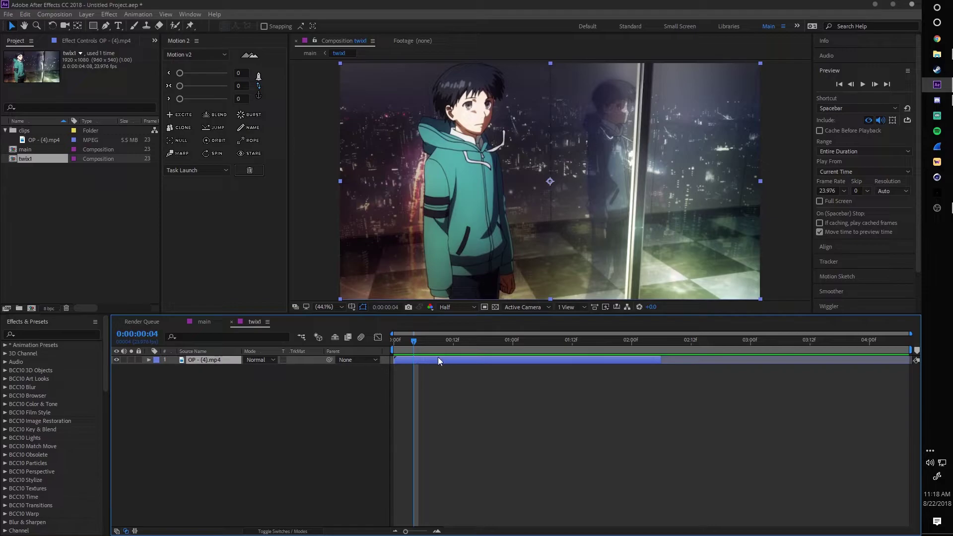
pyautogui.press('Home')
# Step: Apply the Twixtor effect to the OP - (4).mp4 layer in twix1
pyautogui.hotkey('ctrl', 'space')
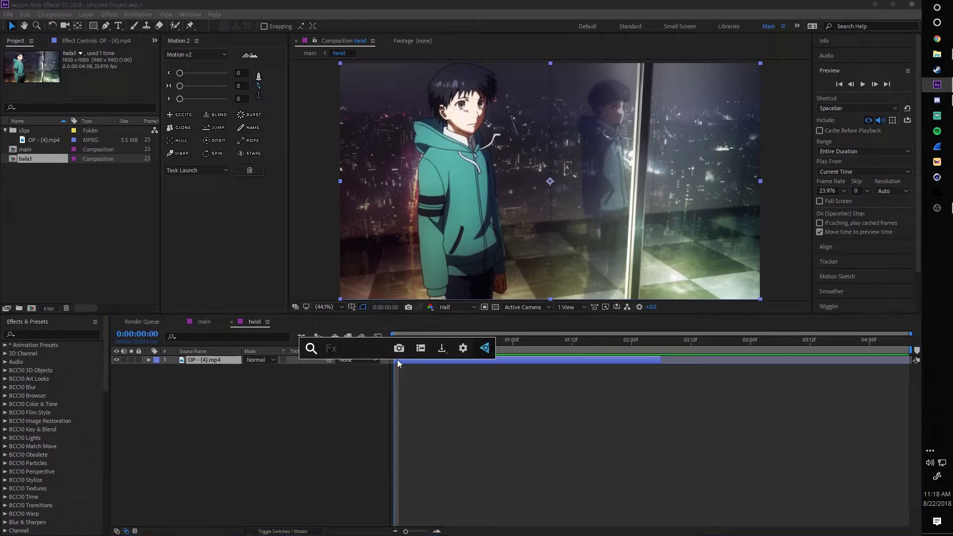
pyautogui.write('twi')
pyautogui.press('Down')
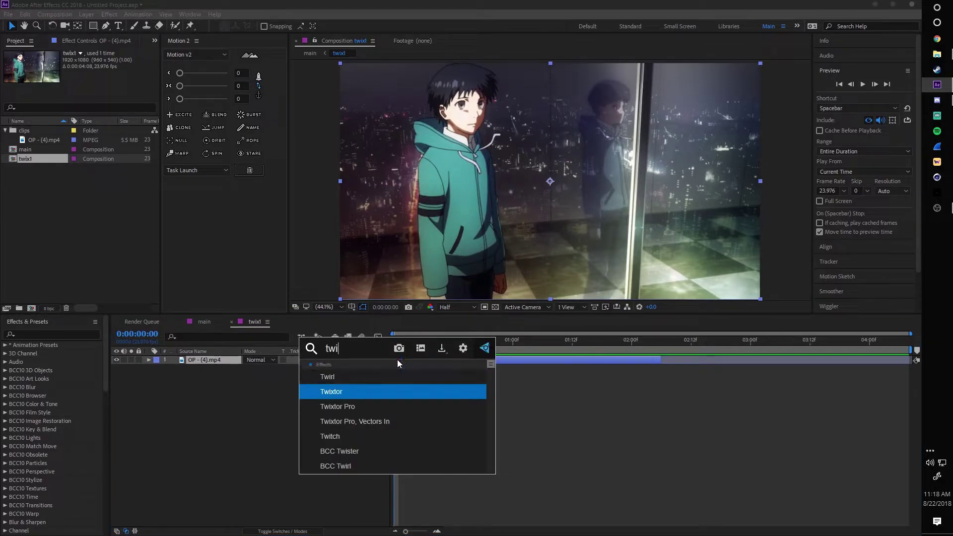
pyautogui.press('Return')
pyautogui.moveTo(91, 179); pyautogui.dragTo(147, 181)
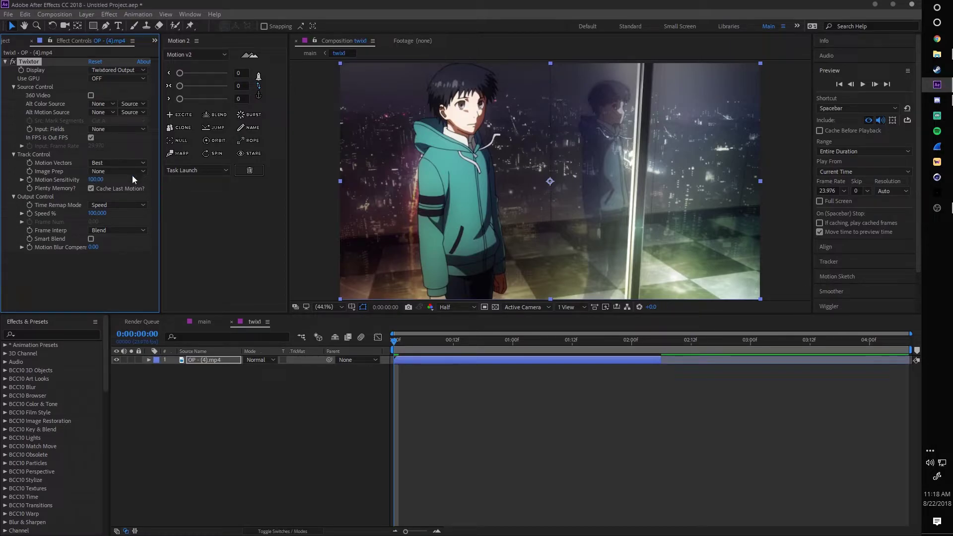
# Step: Turn off Twixtor's In FPS is Out FPS option and set its input frame rate to 23.976/2
pyautogui.click(90, 137)
pyautogui.click(96, 146)
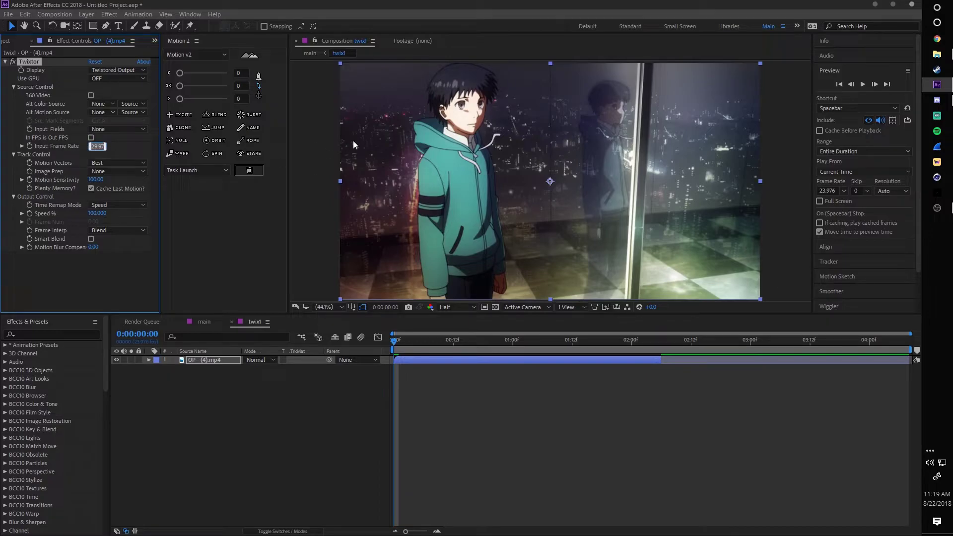
pyautogui.press('BackSpace')
pyautogui.write('23')
pyautogui.write('.976/2')
pyautogui.press('Return')
# Step: Scrub twix1 from the start to 0:00:00:15, then preview the clip in main to check the Twixtor result
pyautogui.click(392, 345)
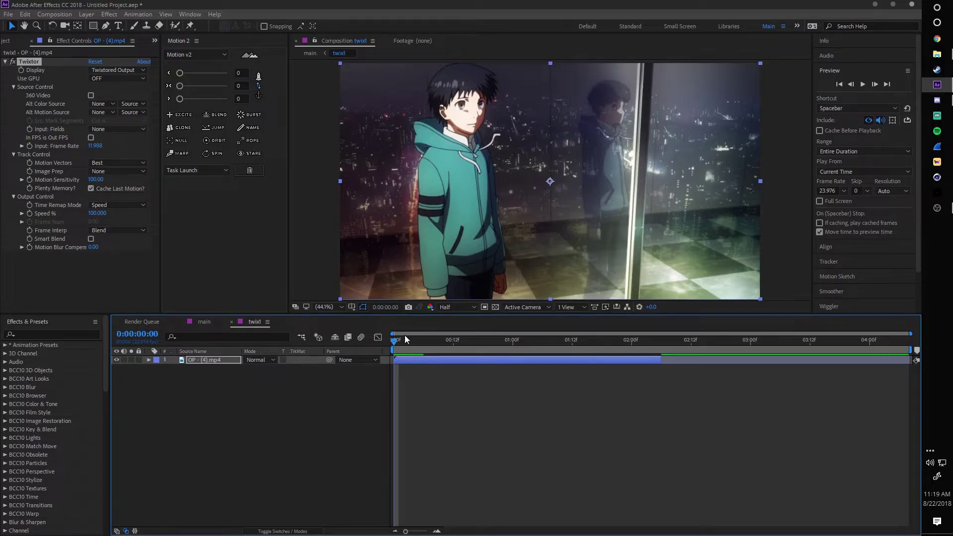
pyautogui.moveTo(395, 341); pyautogui.dragTo(470, 348)
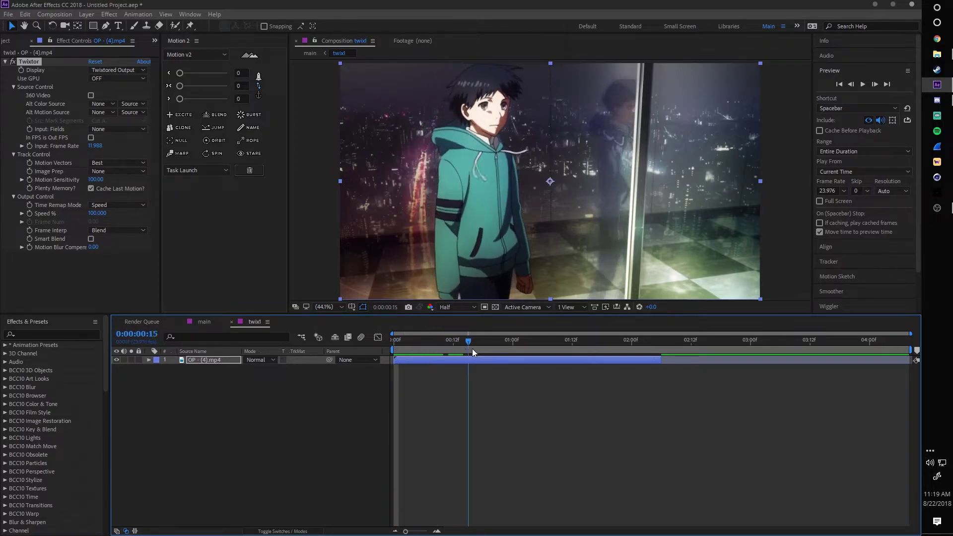
pyautogui.click(201, 322)
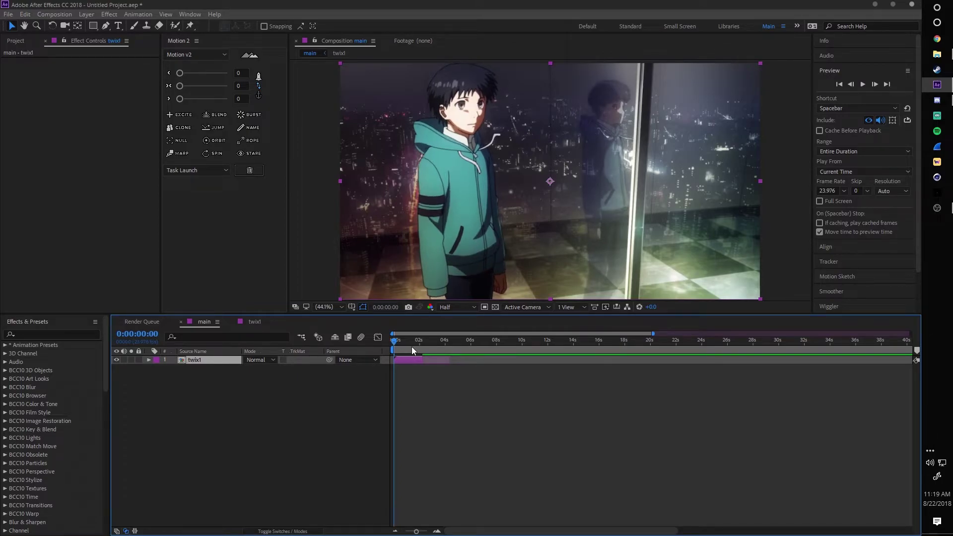
pyautogui.press('space')
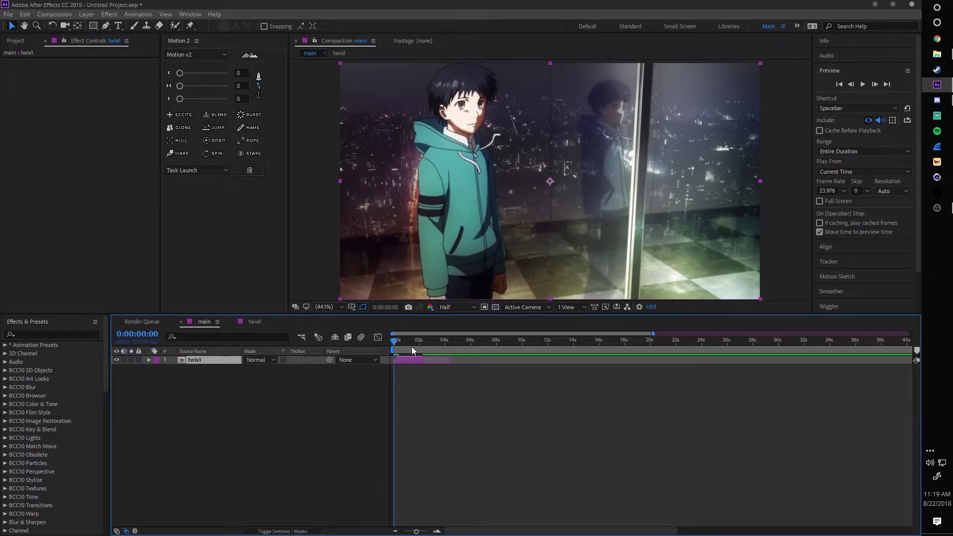
pyautogui.press('Home')
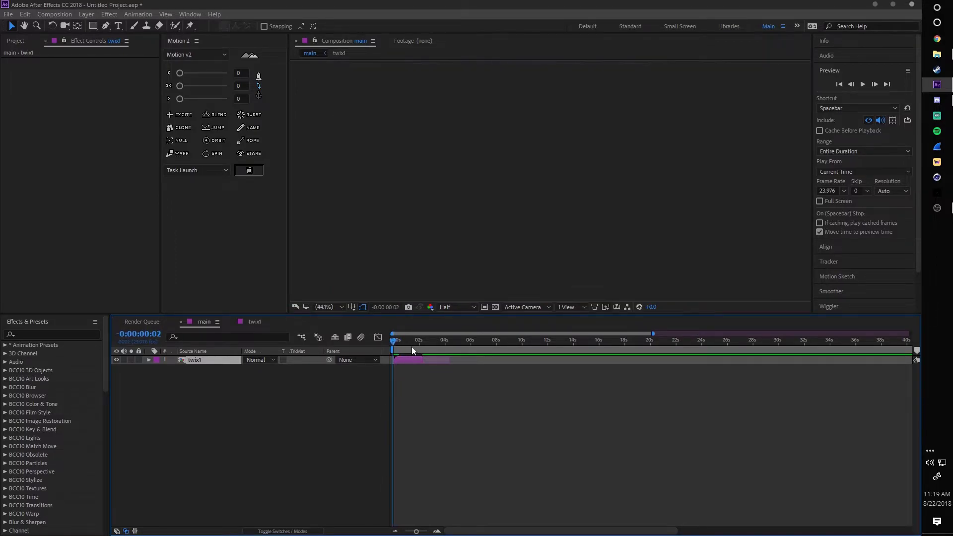
pyautogui.press('pagedown')
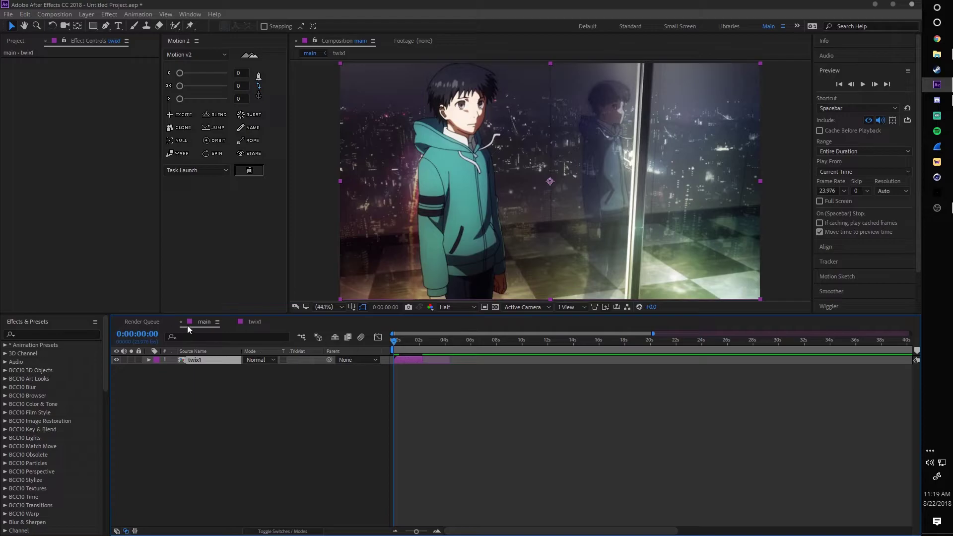
pyautogui.click(10, 43)
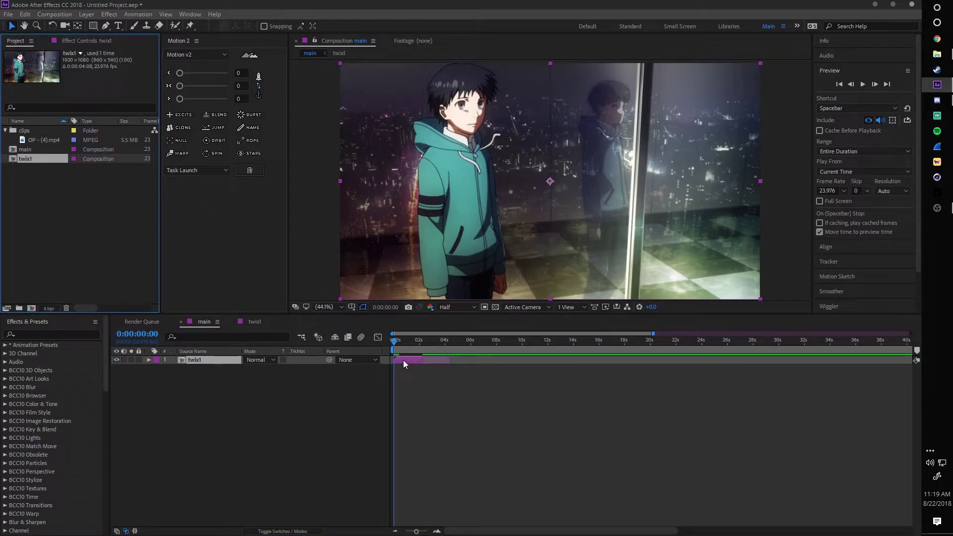
# Step: Enable time remapping on the twix1 layer in main, then add and delete a Time Remap keyframe at 0:00:02:06
pyautogui.click(403, 361)
pyautogui.hotkey('ctrl', 'alt', 't')
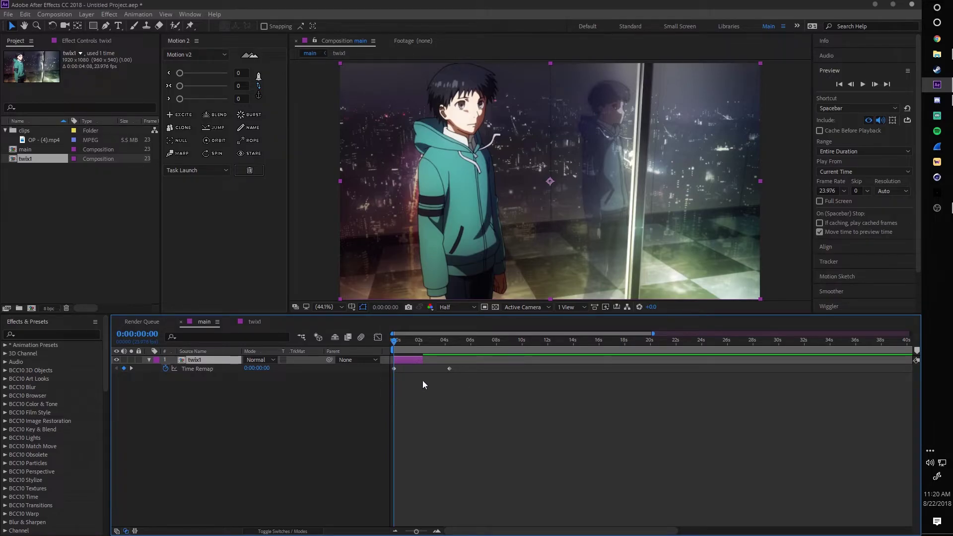
pyautogui.press('space')
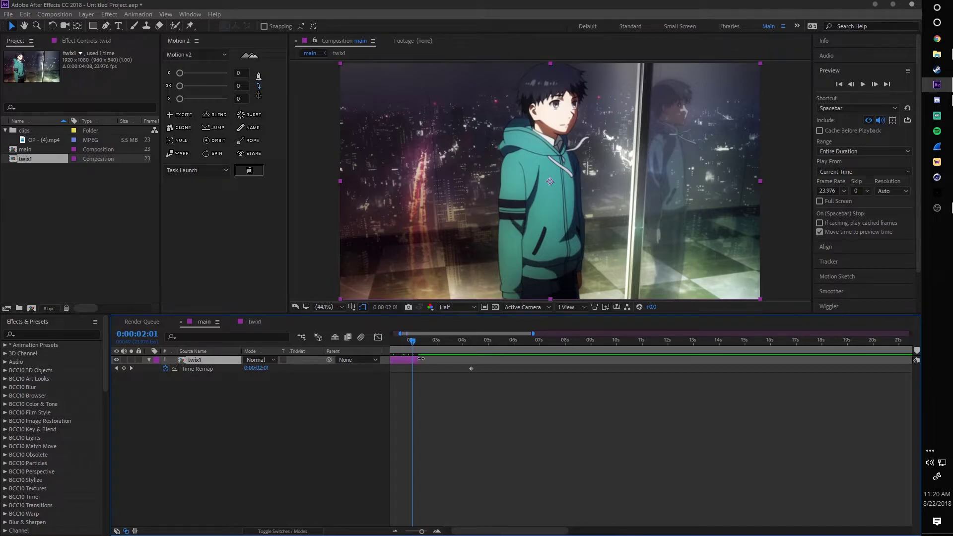
pyautogui.click(125, 370)
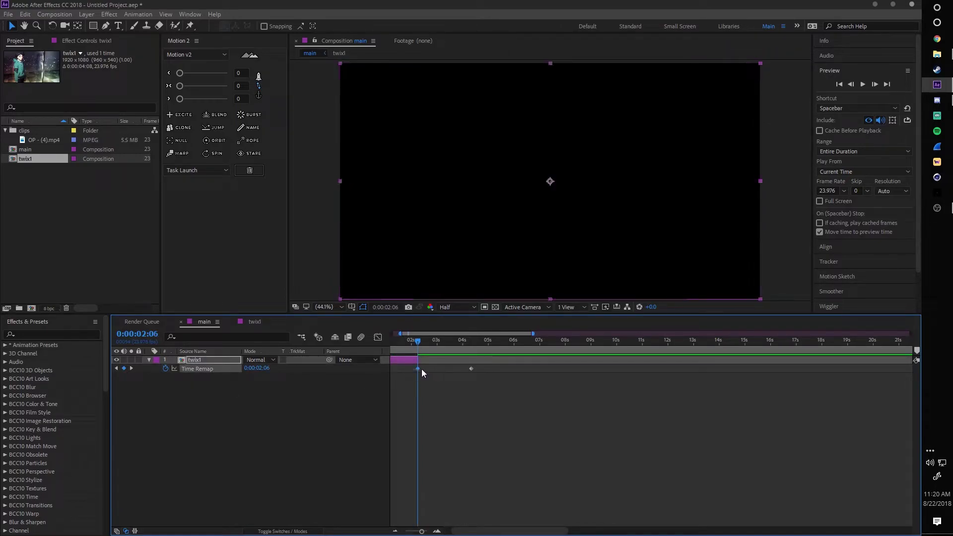
pyautogui.press('Delete')
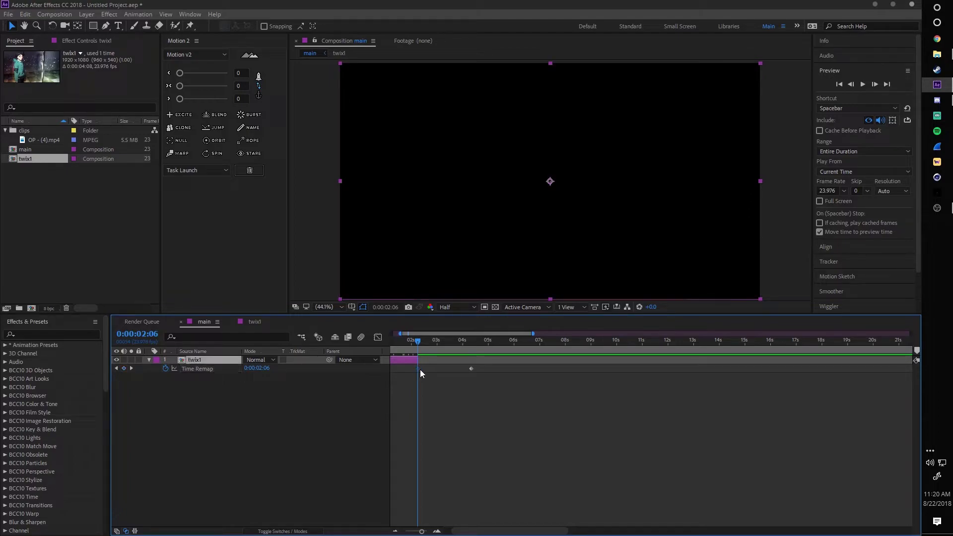
# Step: Slow the twix1 layer by moving its Time Remap keyframe to about 10 seconds and extending the layer to it
pyautogui.moveTo(471, 370); pyautogui.dragTo(610, 373)
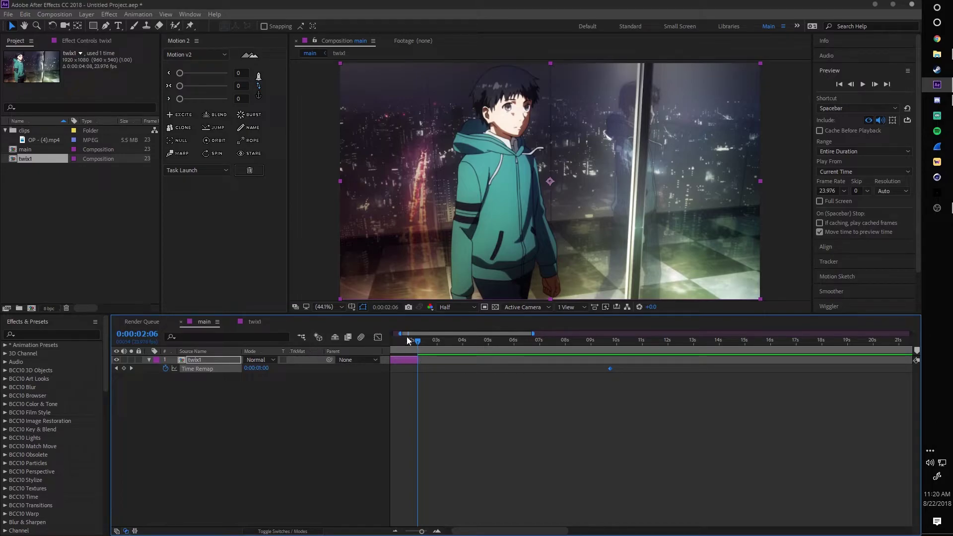
pyautogui.moveTo(611, 370); pyautogui.dragTo(619, 370)
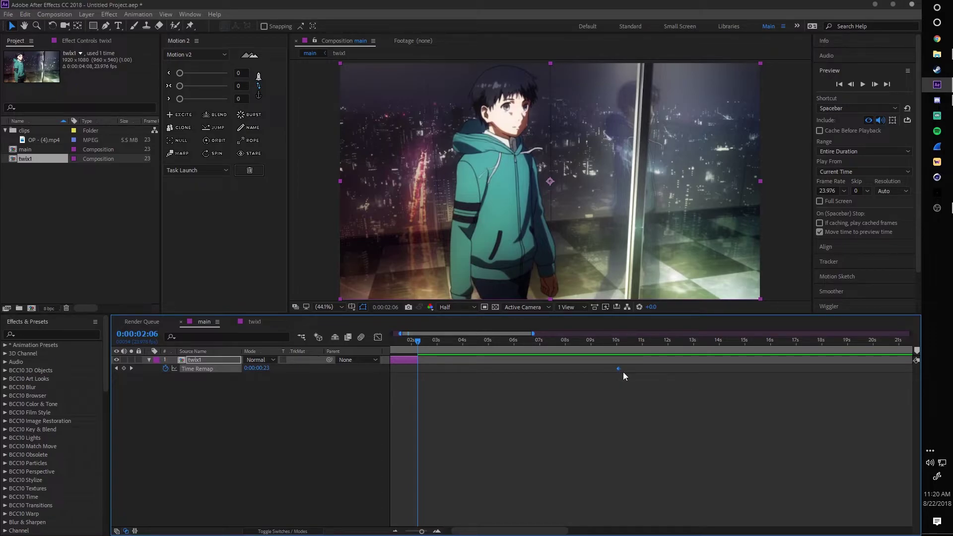
pyautogui.moveTo(416, 358); pyautogui.dragTo(622, 374)
# Step: Preview the slowed-down twix1 layer in main from the start to examine the smoothness of its motion
pyautogui.moveTo(417, 342); pyautogui.dragTo(248, 332)
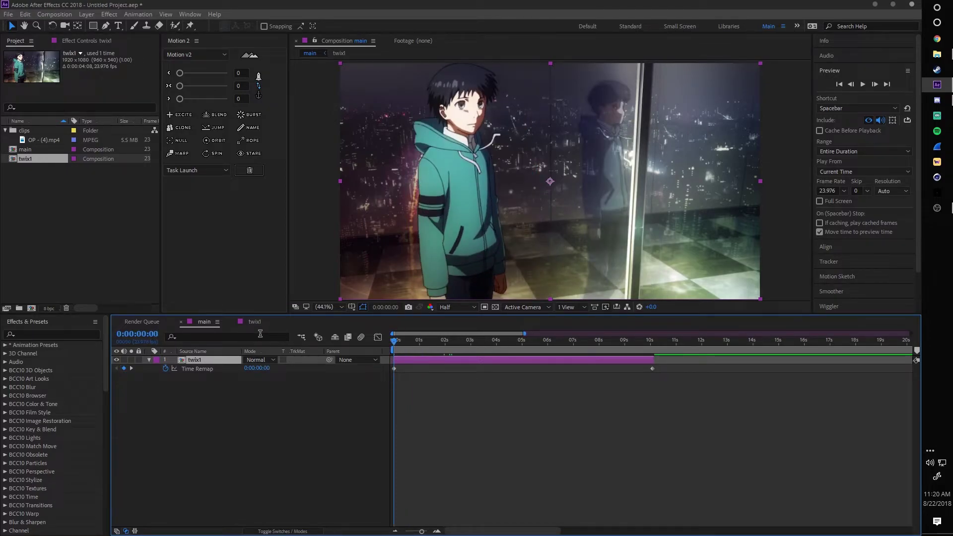
pyautogui.press('space')
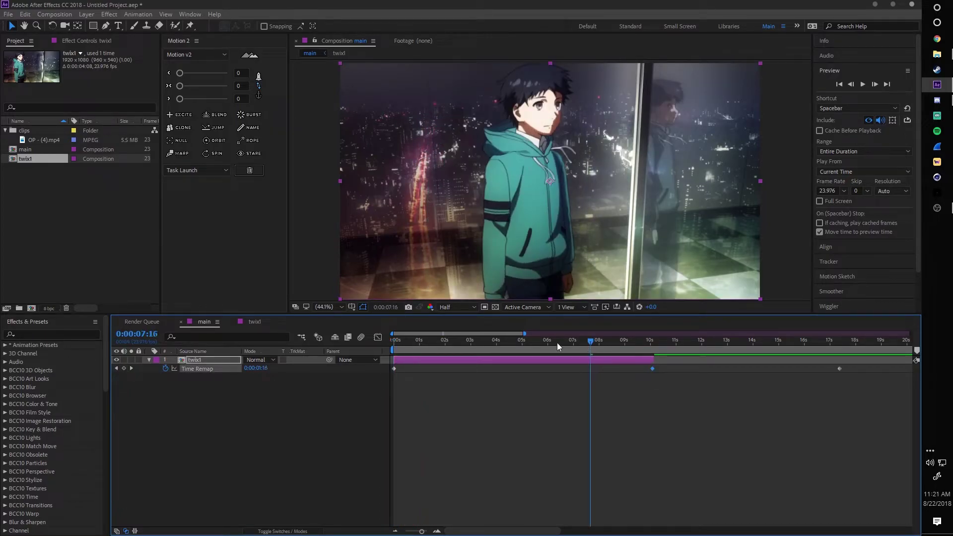
pyautogui.moveTo(557, 342); pyautogui.dragTo(286, 337)
pyautogui.press('space')
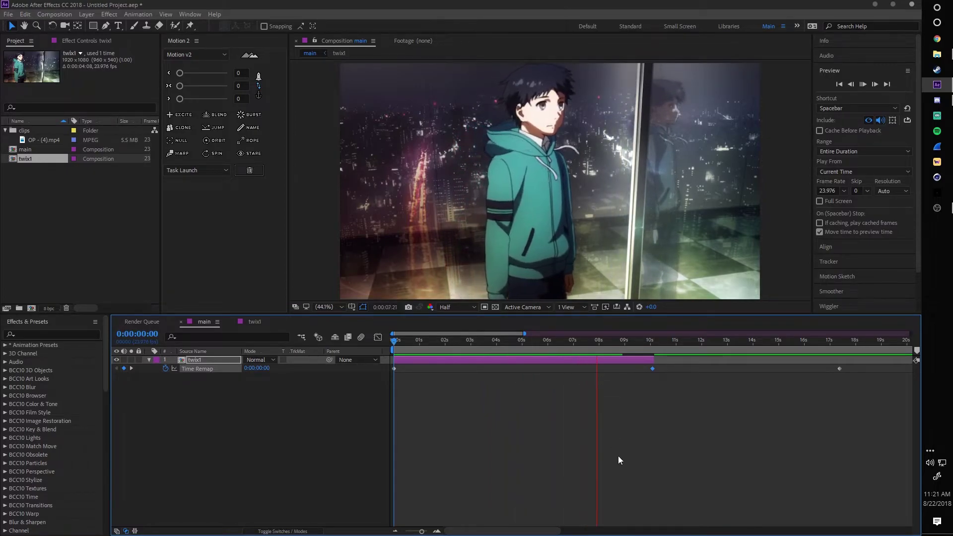
pyautogui.moveTo(656, 359); pyautogui.dragTo(663, 359)
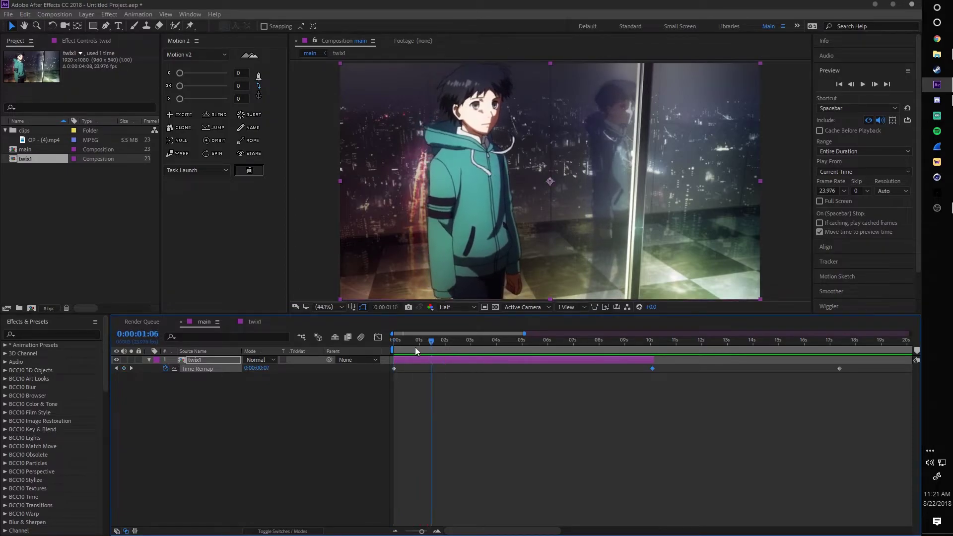
pyautogui.click(512, 388)
pyautogui.keyDown('alt'); pyautogui.scroll(2, 419, 371); pyautogui.keyUp('alt')
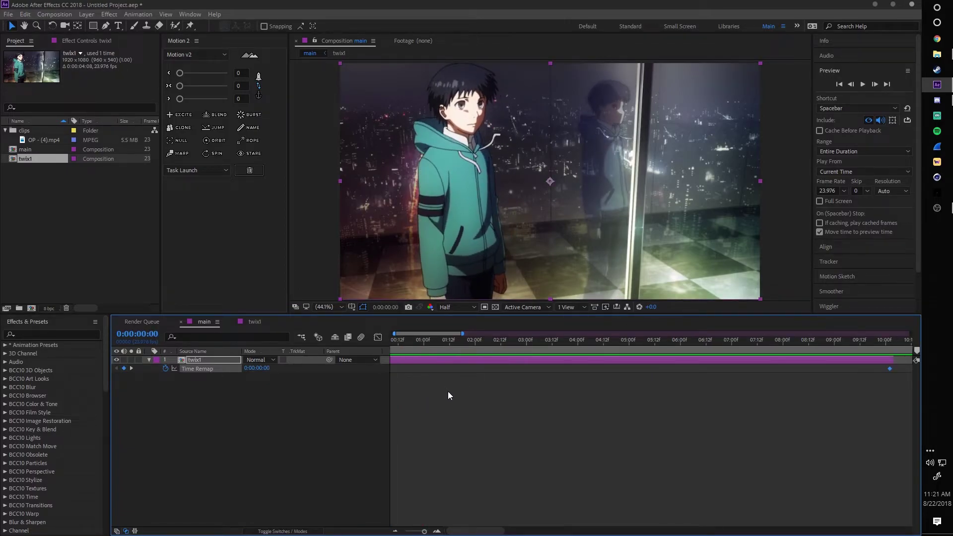
pyautogui.hscroll(-1, 394, 502)
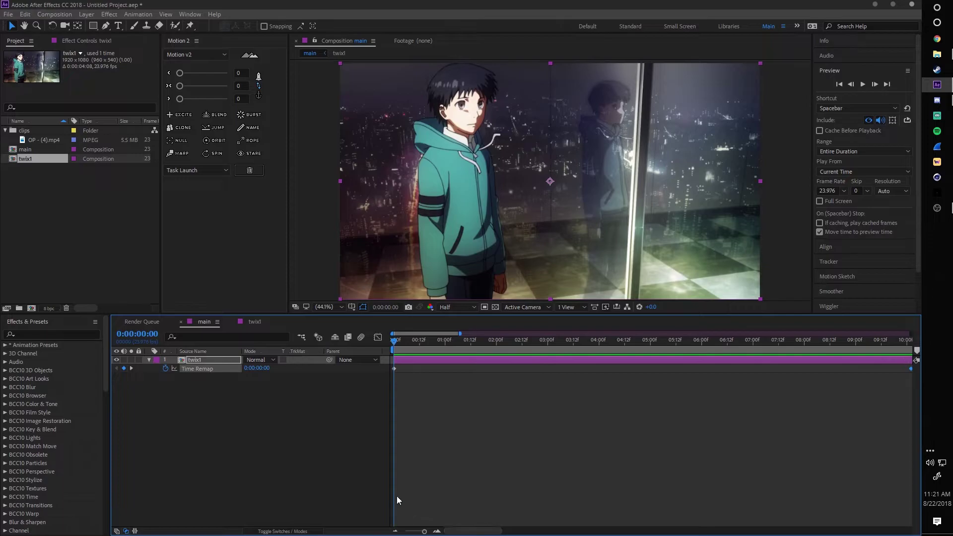
pyautogui.press('space')
pyautogui.keyDown('alt'); pyautogui.scroll(-2, 457, 409); pyautogui.keyUp('alt')
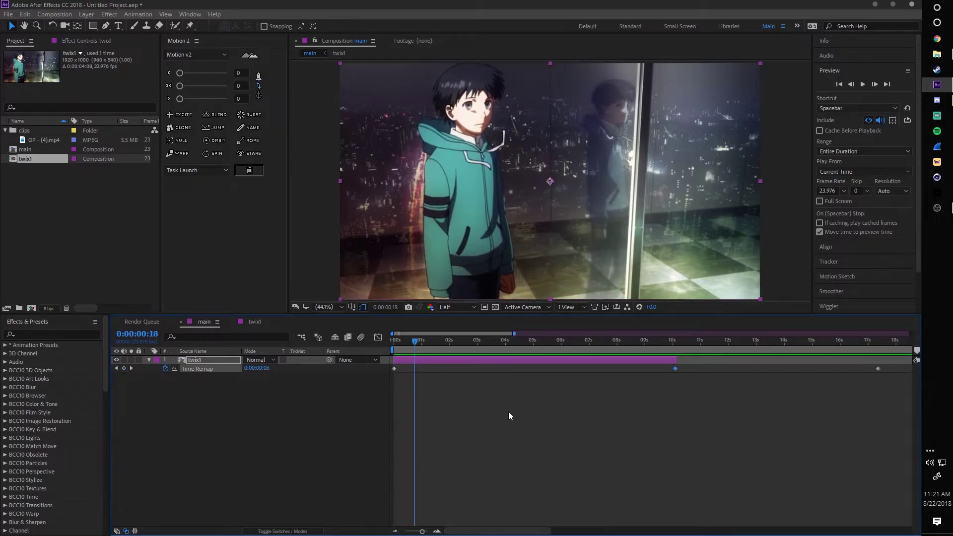
pyautogui.press('space')
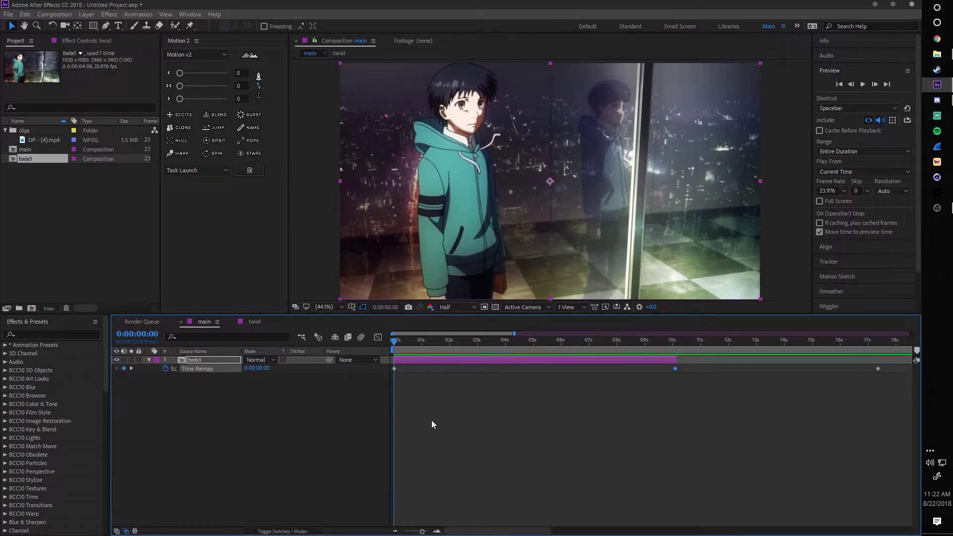
# Step: Set Time Remap to 0:00:01:07 at 0:00:01:00 and ease the first two keyframes
pyautogui.keyDown('alt'); pyautogui.scroll(2, 431, 420); pyautogui.keyUp('alt')
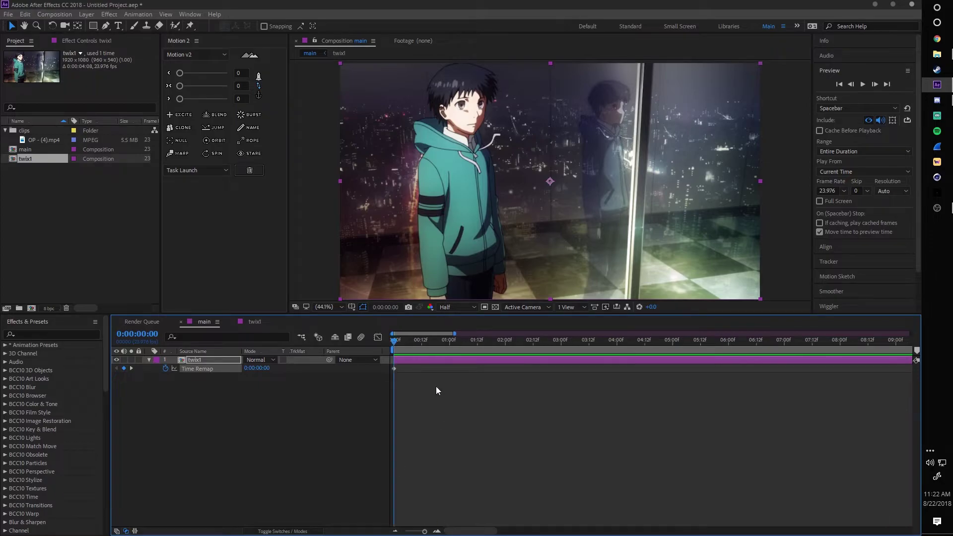
pyautogui.keyDown('alt'); pyautogui.scroll(2, 435, 388); pyautogui.keyUp('alt')
pyautogui.keyDown('alt'); pyautogui.scroll(-4, 457, 358); pyautogui.keyUp('alt')
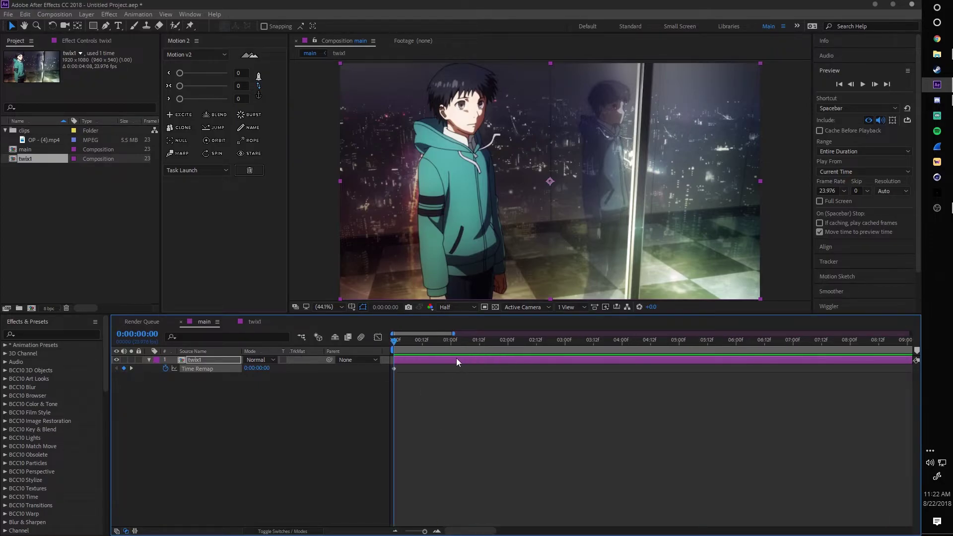
pyautogui.click(424, 342)
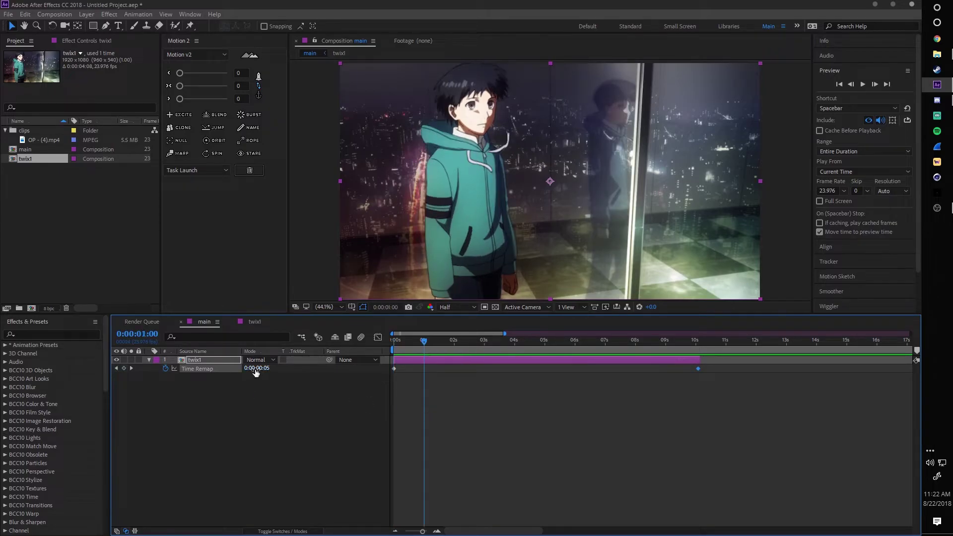
pyautogui.moveTo(255, 372); pyautogui.dragTo(396, 374)
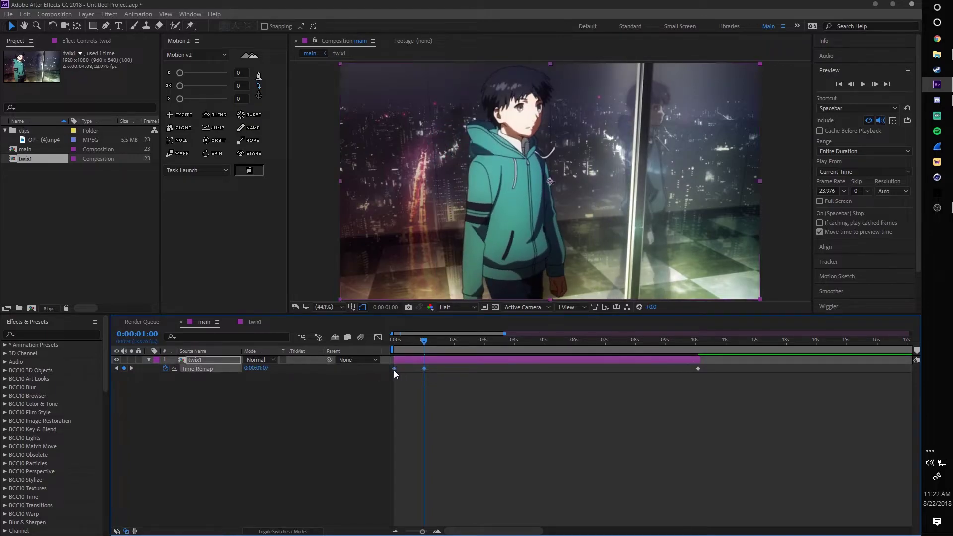
# Step: Reshape the Time Remap curve's first second in the Graph Editor, steepening it out of the first keyframe and into the second
pyautogui.click(377, 337)
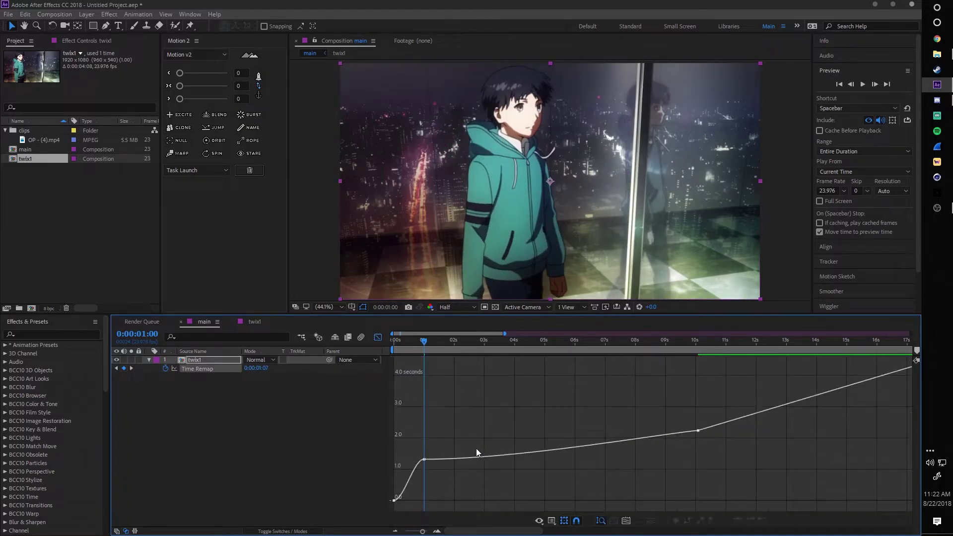
pyautogui.click(424, 460)
pyautogui.moveTo(415, 460); pyautogui.dragTo(423, 477)
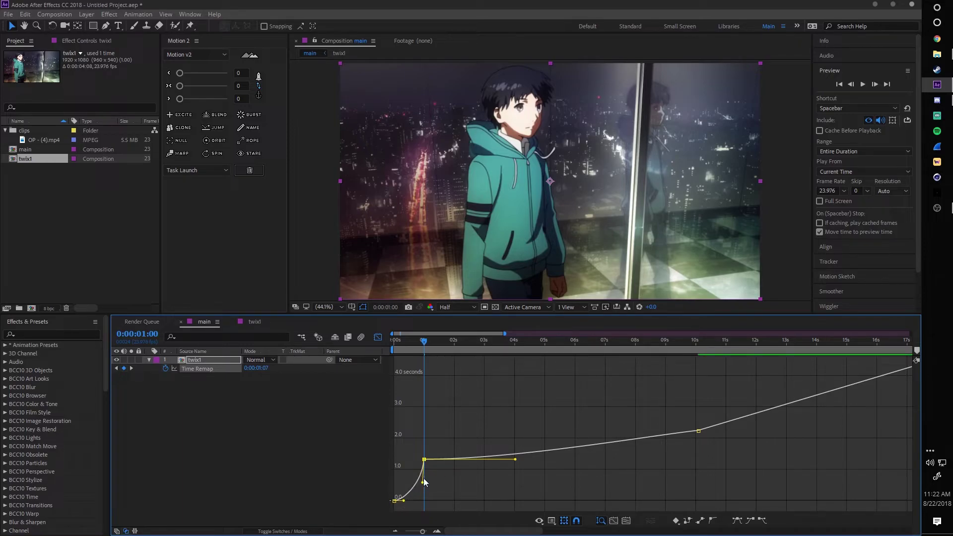
pyautogui.moveTo(403, 502); pyautogui.dragTo(395, 469)
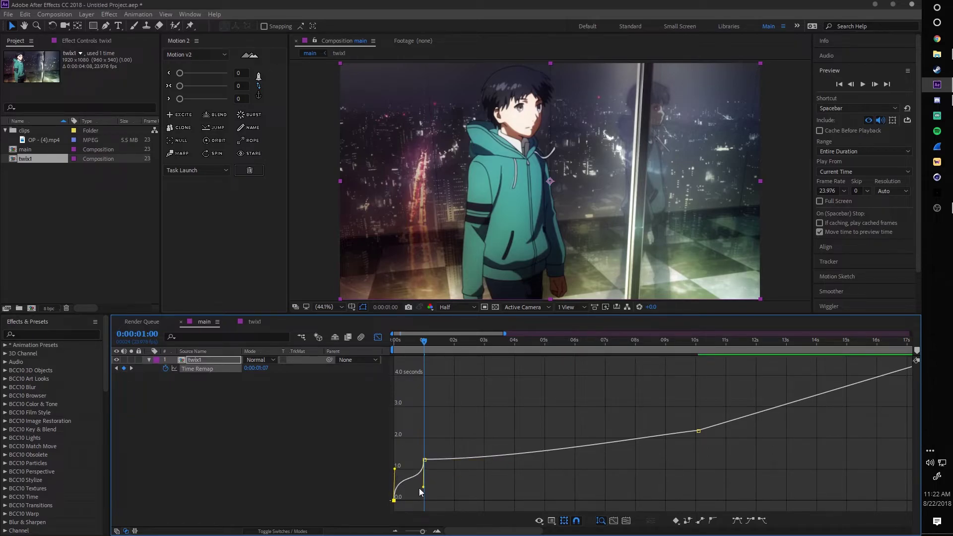
# Step: Adjust the first keyframe's outgoing handle on the Time Remap curve and retract the second keyframe's outgoing handle so the following segment runs straight
pyautogui.moveTo(395, 469); pyautogui.dragTo(394, 472)
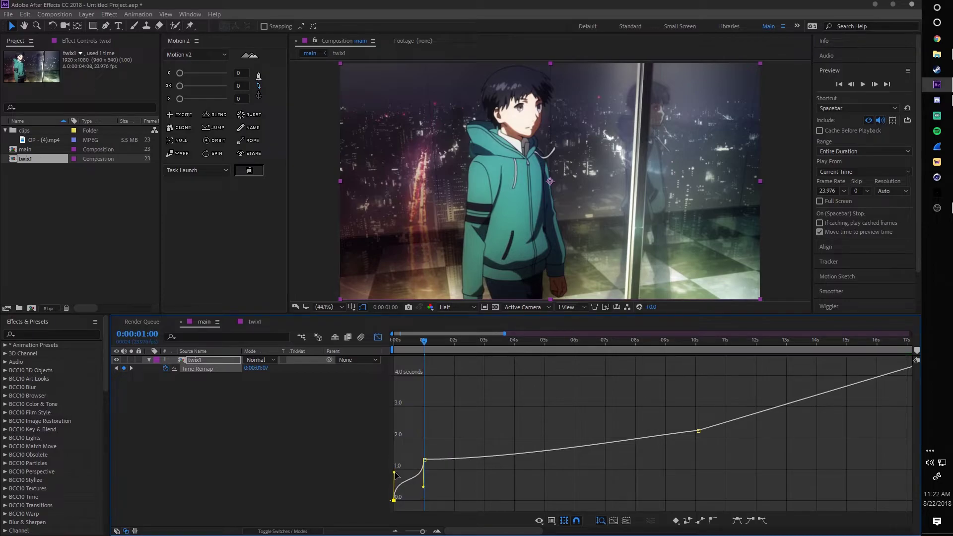
pyautogui.press('Home')
pyautogui.click(426, 459)
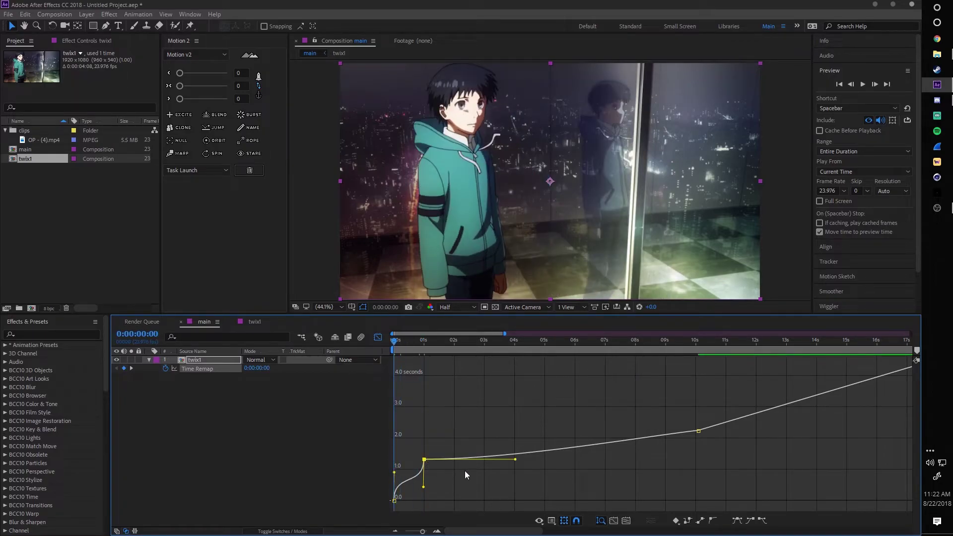
pyautogui.moveTo(517, 464); pyautogui.dragTo(383, 449)
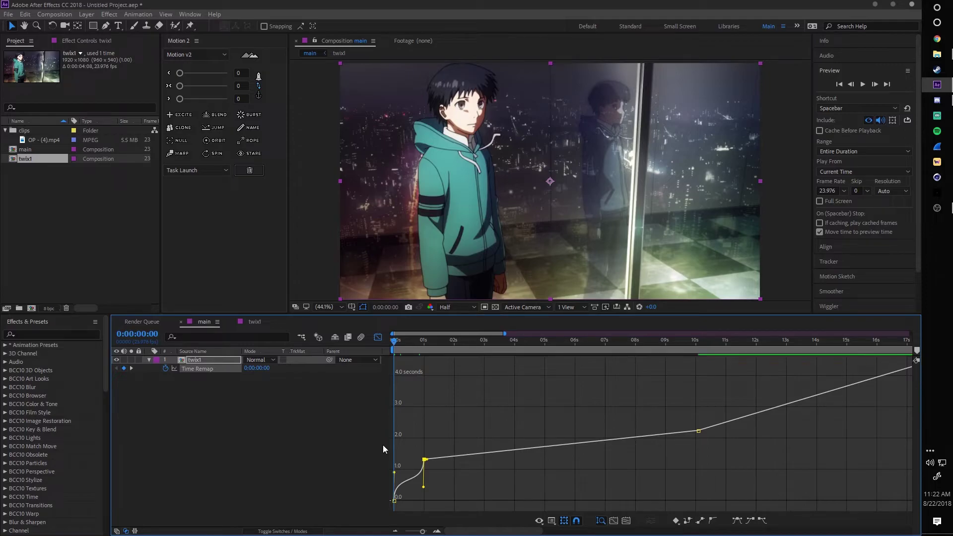
# Step: Leave the Graph Editor, trim the end of the twix1 layer to 0:00:01:00 and preview it from the start
pyautogui.click(377, 337)
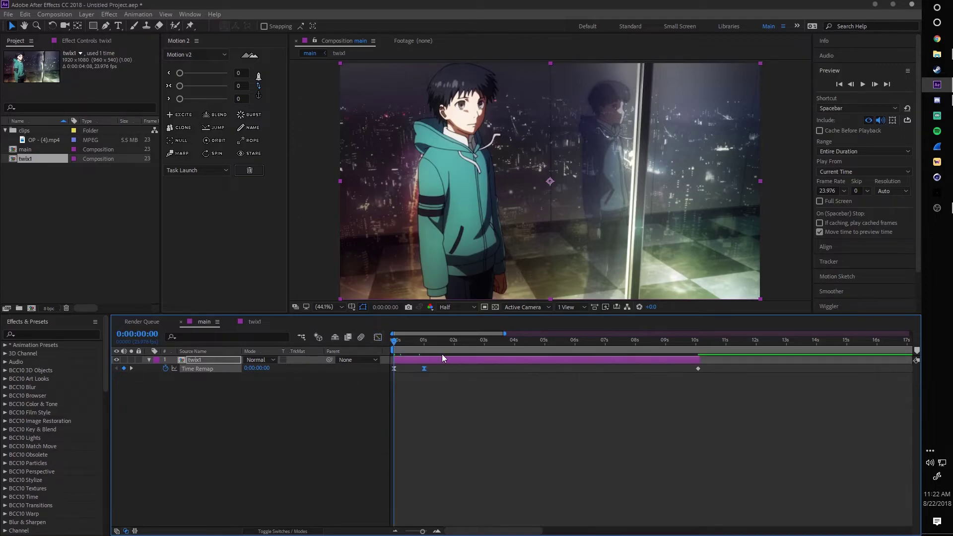
pyautogui.click(428, 342)
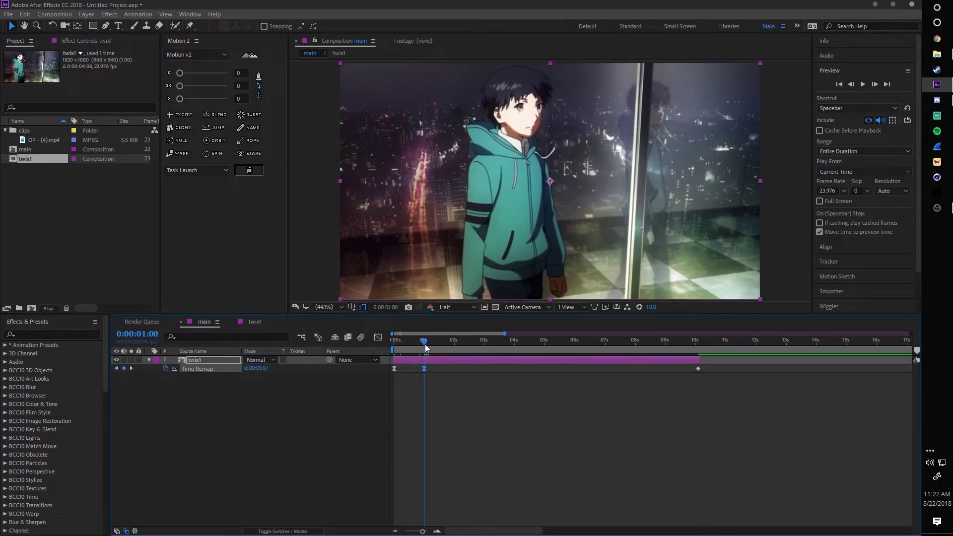
pyautogui.hotkey('alt', ']')
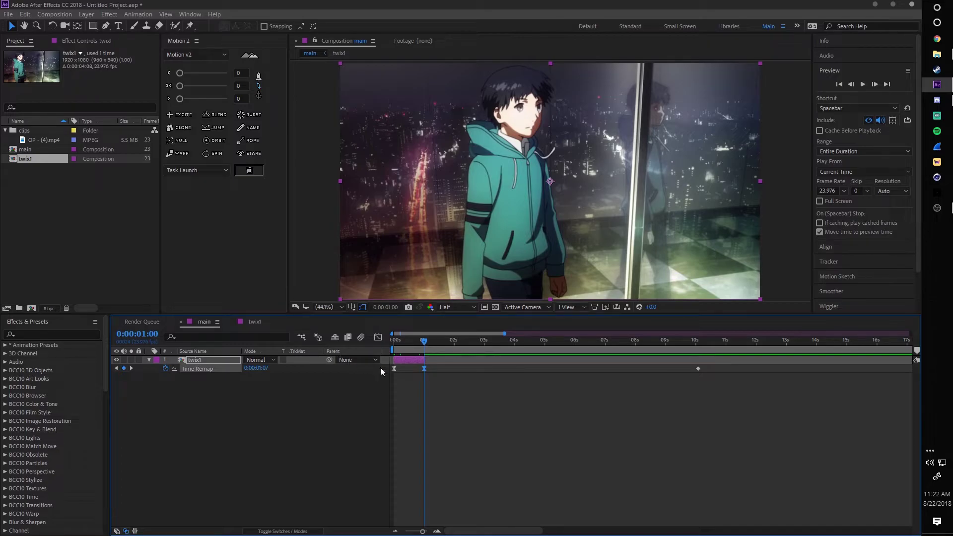
pyautogui.press('Home')
pyautogui.press('space')
pyautogui.press('space')
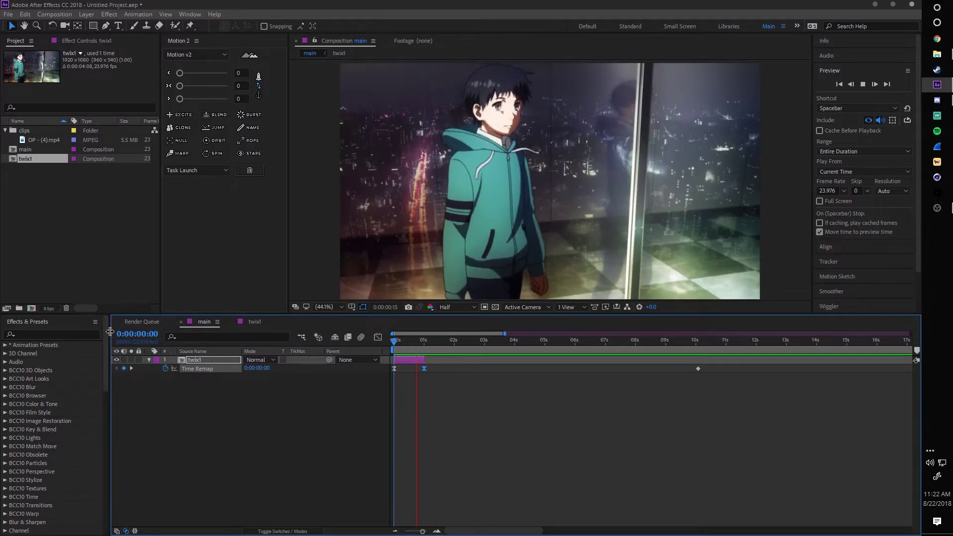
pyautogui.press('space')
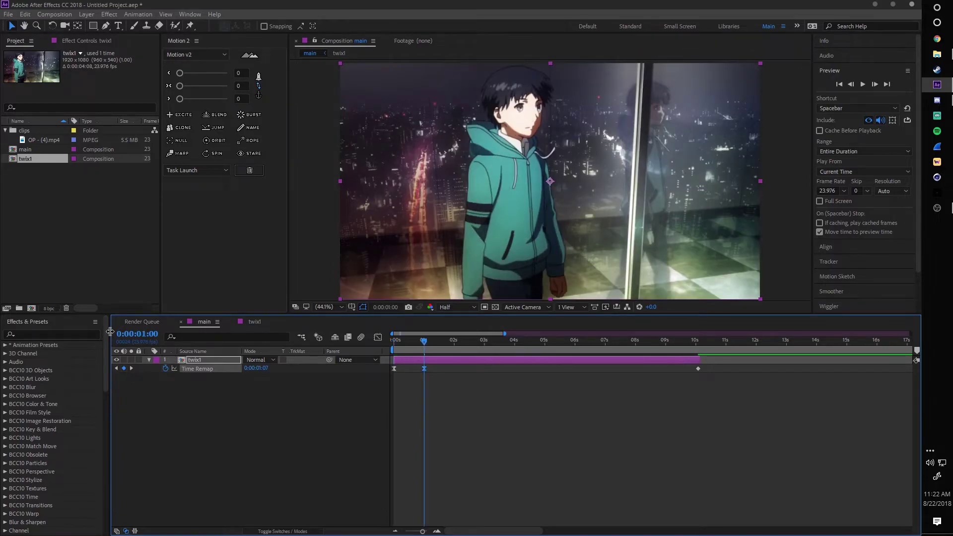
# Step: Remove the Time Remap keyframe at 0:00:01:00 and the easing on the first keyframe, and preview the evenly slowed layer
pyautogui.press('Delete')
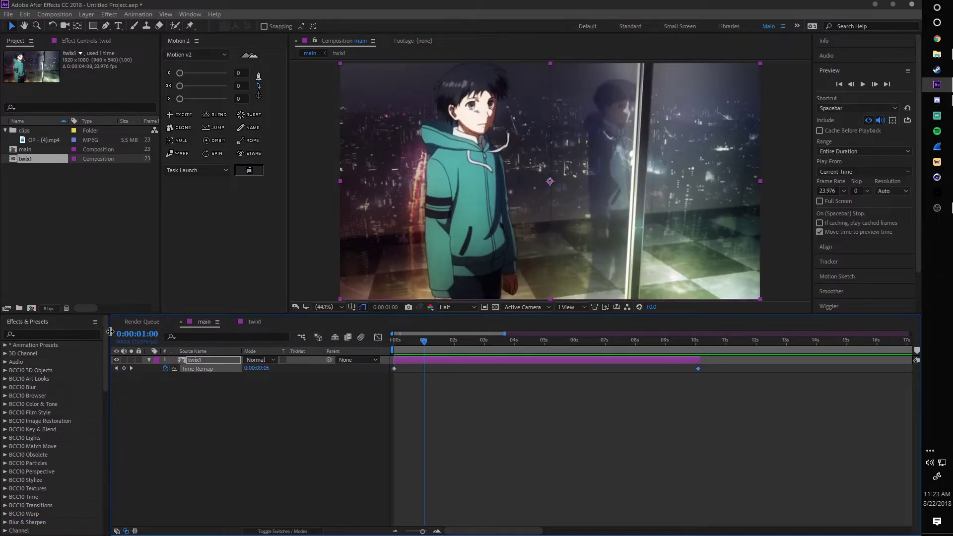
pyautogui.press('space')
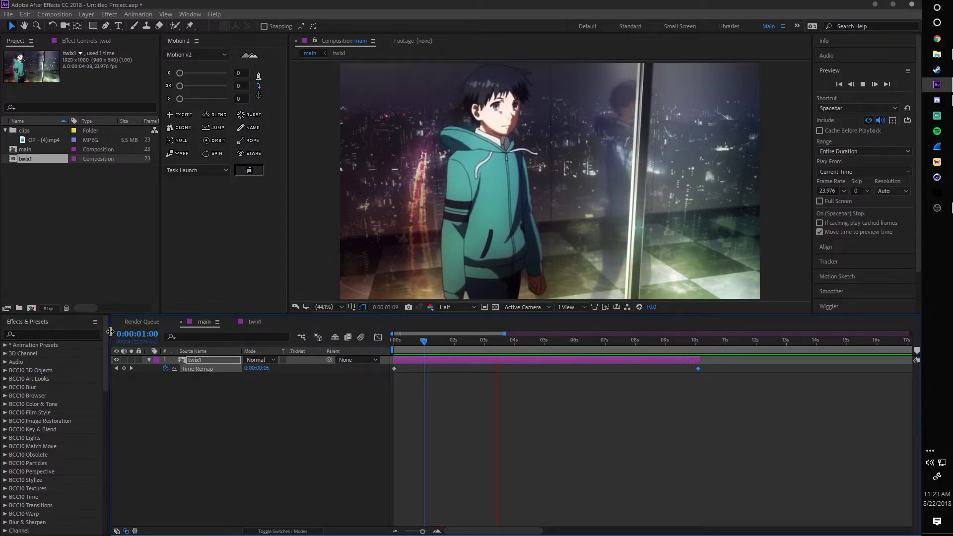
pyautogui.press('space')
pyautogui.moveTo(508, 341); pyautogui.dragTo(394, 342)
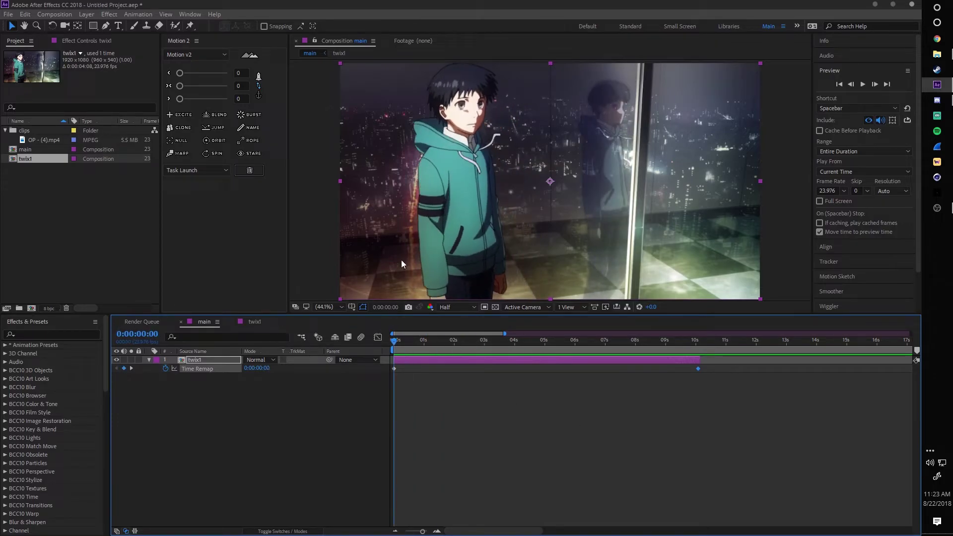
# Step: Delete the twix1 layer from main and the twix1 composition from the project
pyautogui.click(89, 203)
pyautogui.click(44, 160)
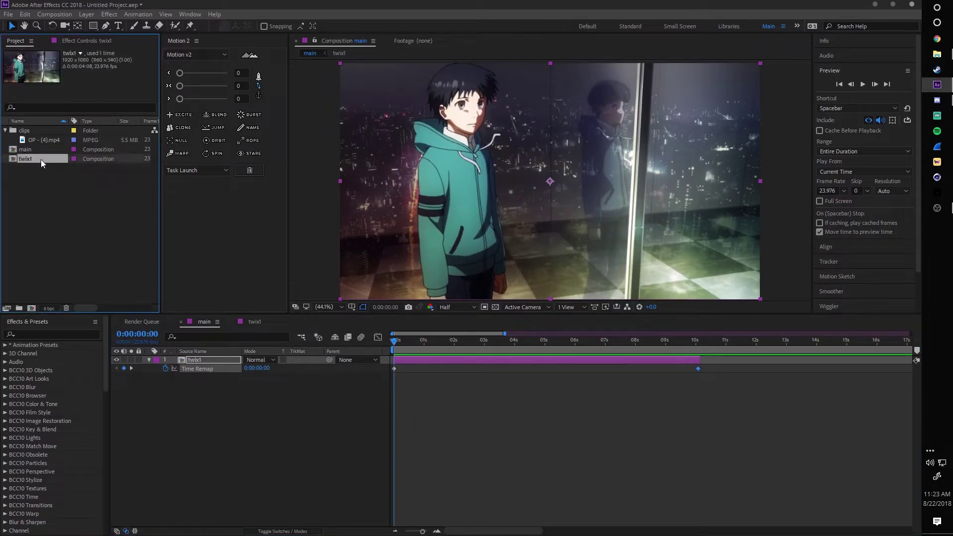
pyautogui.click(403, 357)
pyautogui.press('Delete')
pyautogui.click(48, 160)
pyautogui.press('Delete')
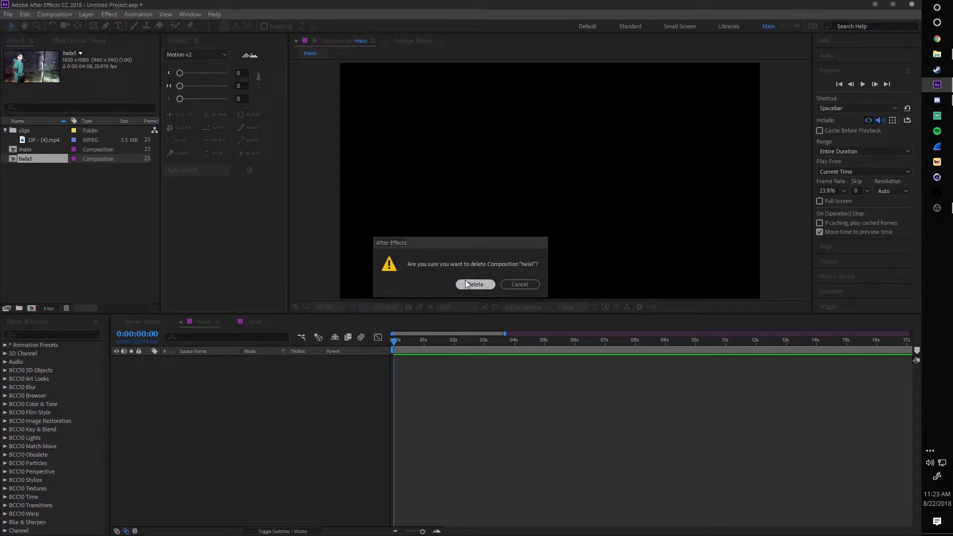
pyautogui.click(475, 284)
# Step: Place OP - (4).mp4 in main, split it at 0:00:02:07 and delete the part before the split
pyautogui.moveTo(44, 140); pyautogui.dragTo(386, 381)
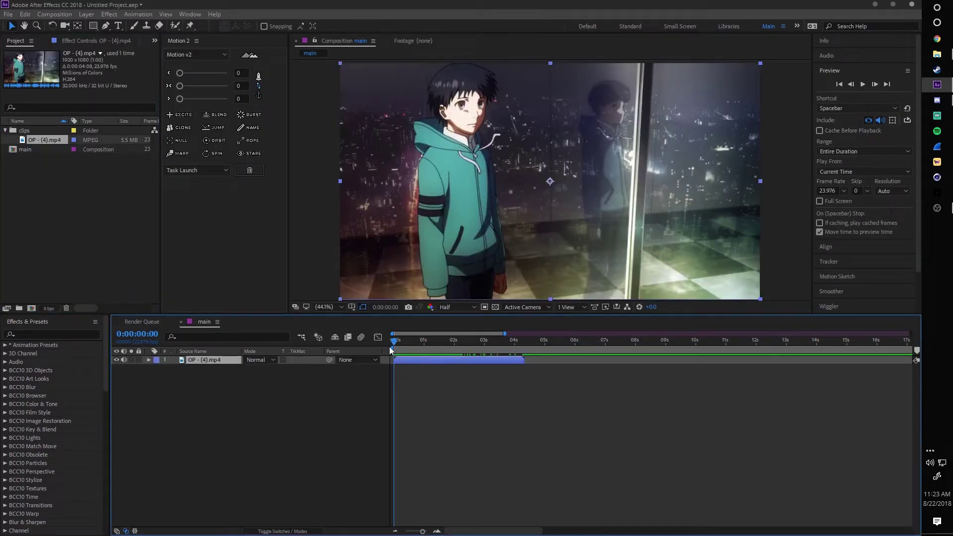
pyautogui.moveTo(394, 341); pyautogui.dragTo(461, 344)
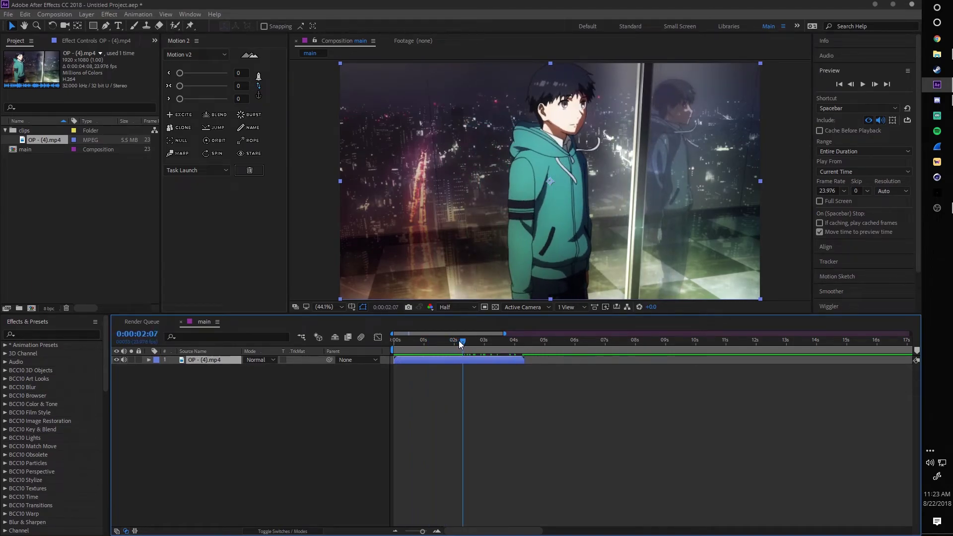
pyautogui.hotkey('ctrl', 'shift', 'd')
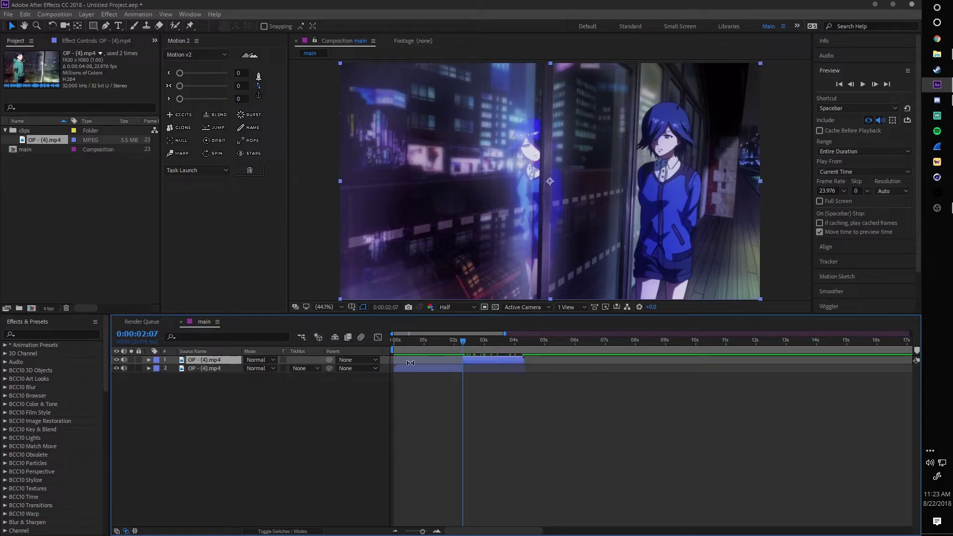
pyautogui.click(417, 368)
pyautogui.press('Delete')
# Step: Move the remaining clip to the start of main and mute its audio
pyautogui.moveTo(475, 357); pyautogui.dragTo(409, 363)
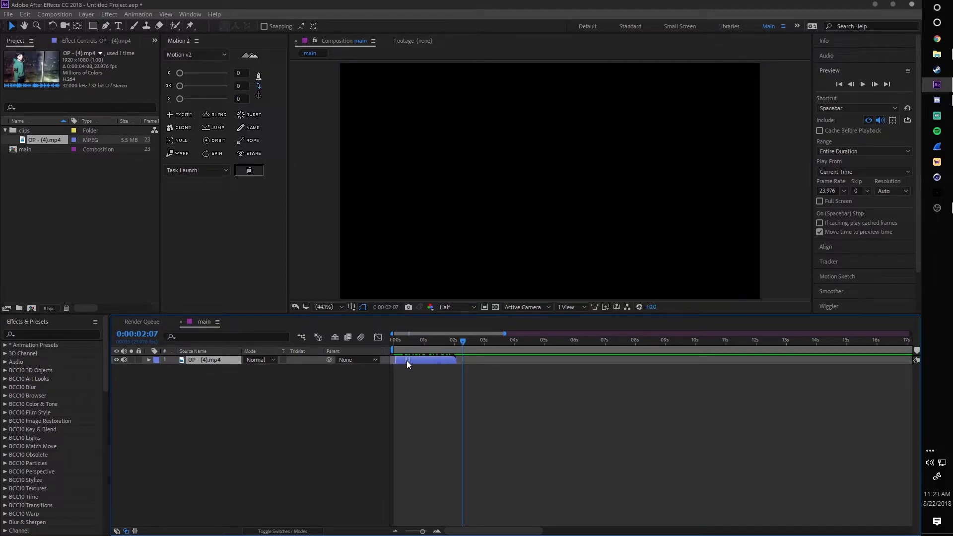
pyautogui.press('i')
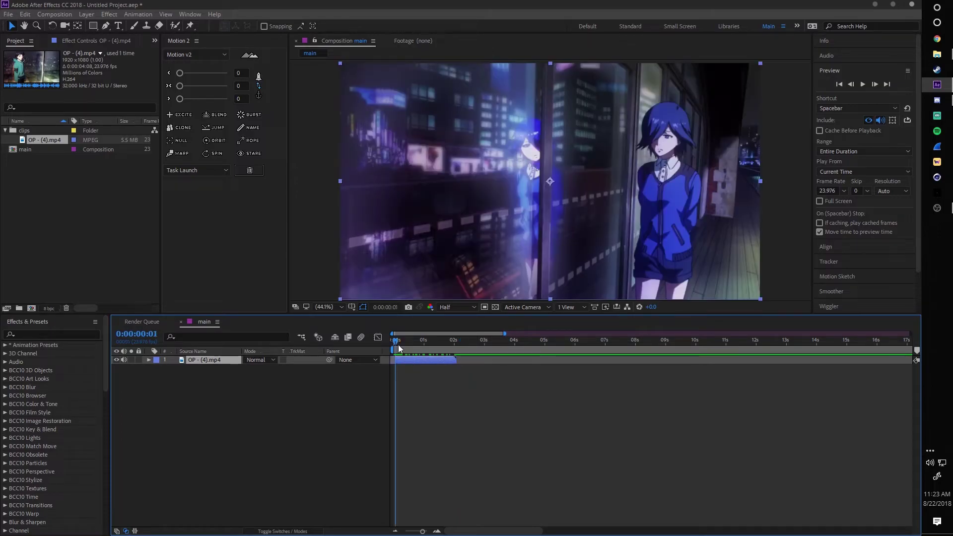
pyautogui.click(124, 360)
pyautogui.moveTo(393, 342); pyautogui.dragTo(399, 362)
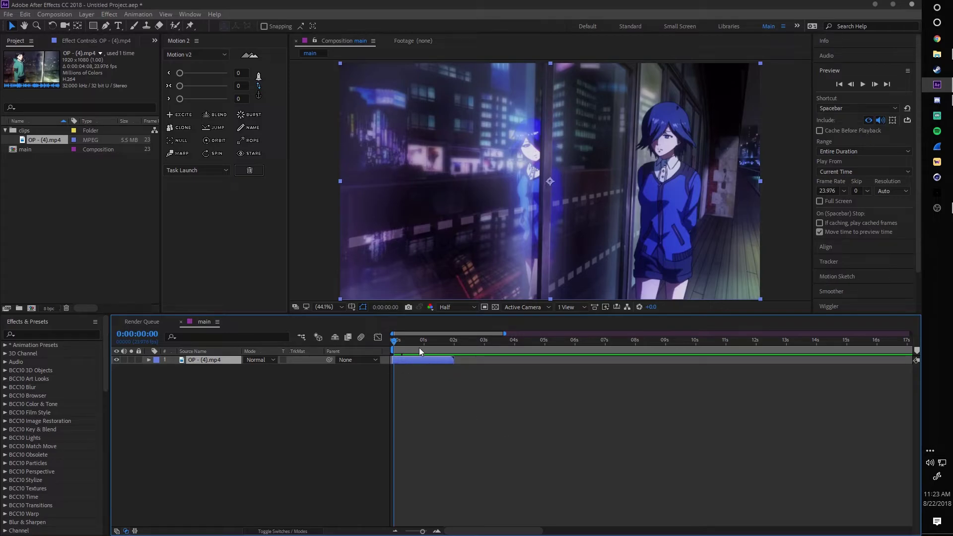
# Step: Pre-compose the clip layer under a custom name, leaving all attributes in main
pyautogui.hotkey('ctrl', 'shift', 'c')
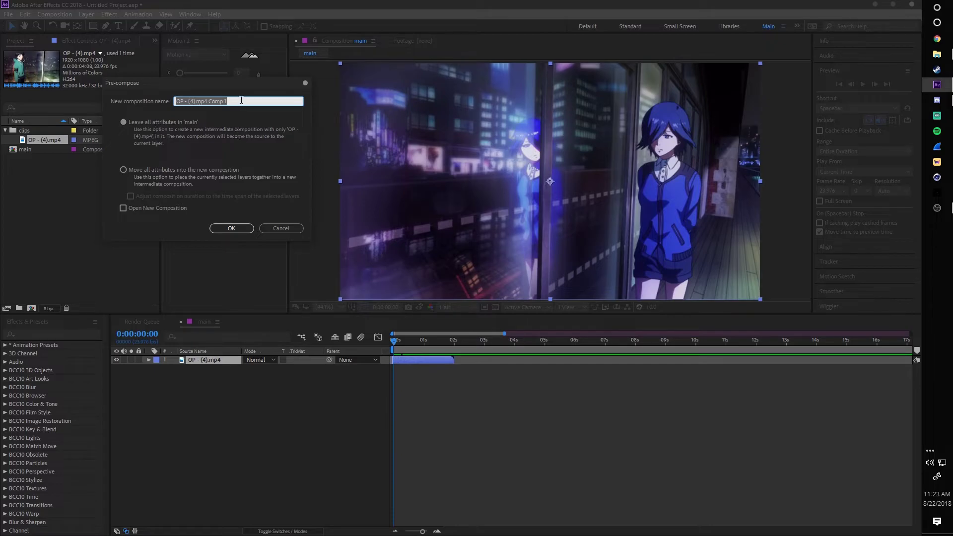
pyautogui.press('BackSpace')
pyautogui.write('faggot')
pyautogui.press('Return')
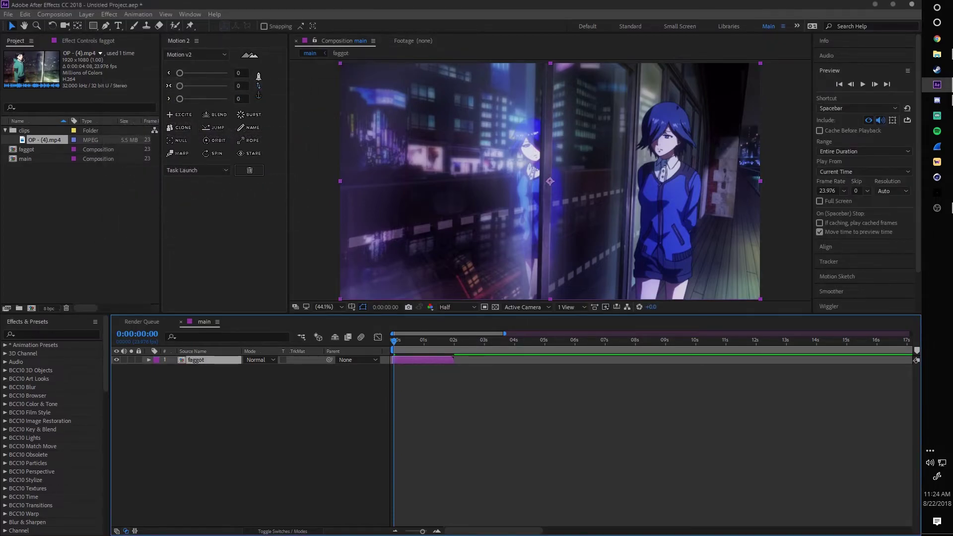
# Step: Inside the new pre-composition, cut away the part of OP - (4).mp4 before 0:00:02:08
pyautogui.doubleClick(413, 360)
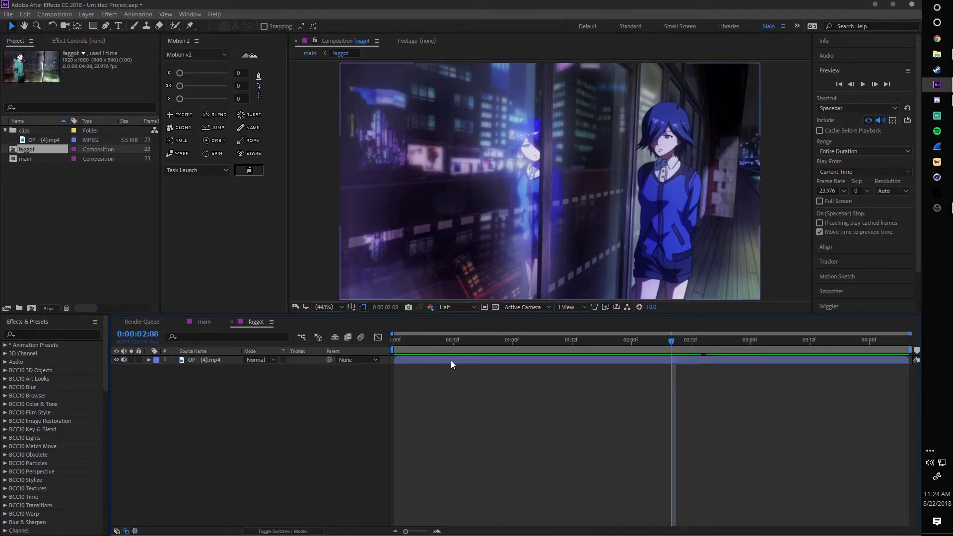
pyautogui.click(508, 369)
pyautogui.press('Delete')
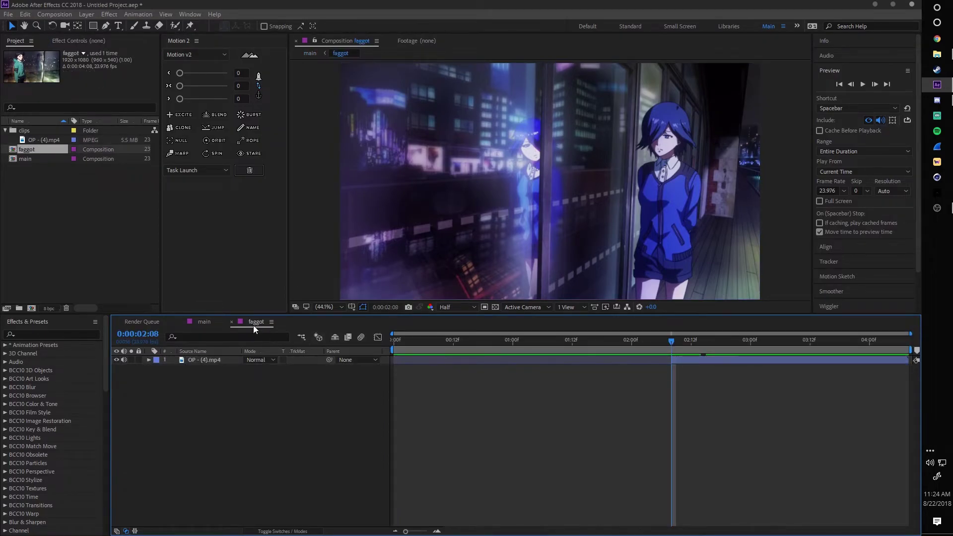
# Step: Go to the layer's out point in main and cut away the pre-composed clip's tail after the matching frame, 0:00:04:07
pyautogui.click(212, 321)
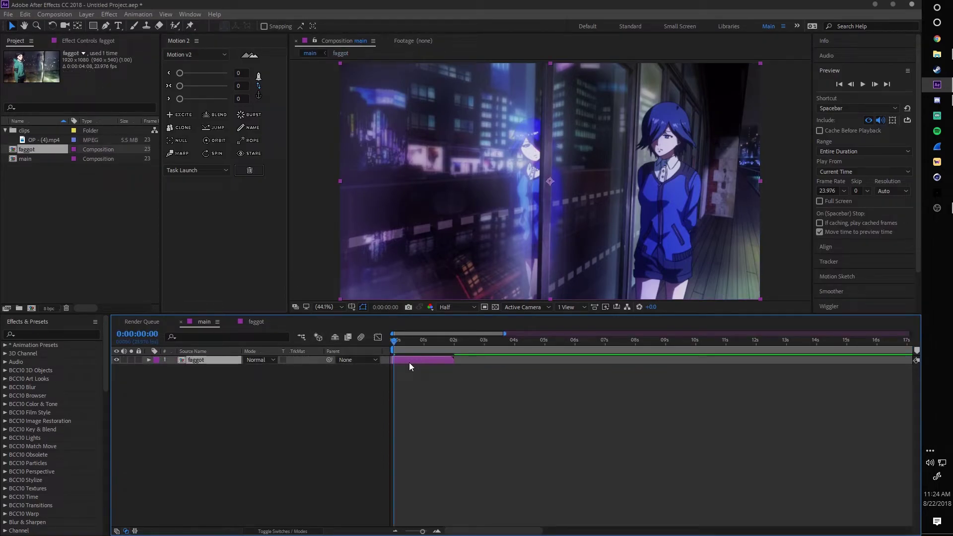
pyautogui.press('o')
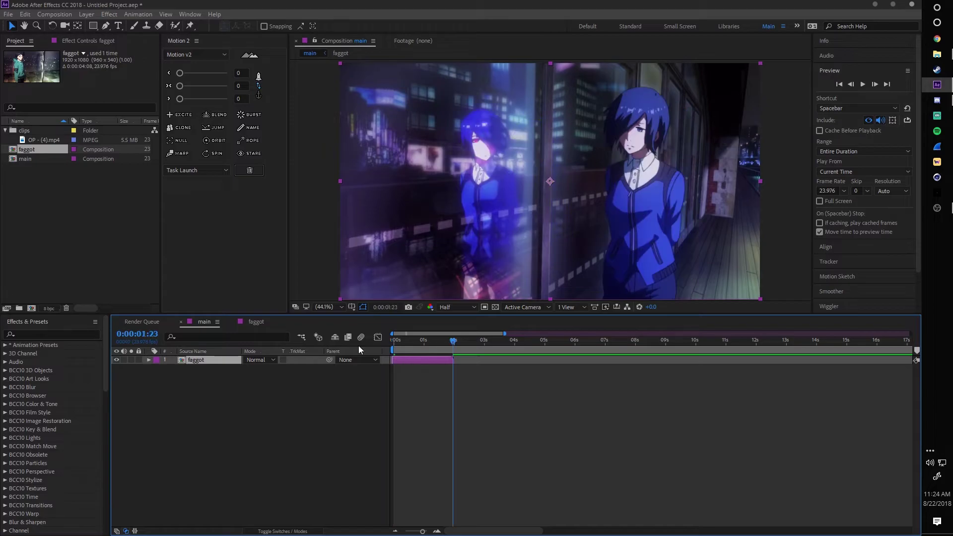
pyautogui.click(255, 323)
pyautogui.click(717, 358)
pyautogui.hotkey('ctrl', 'd')
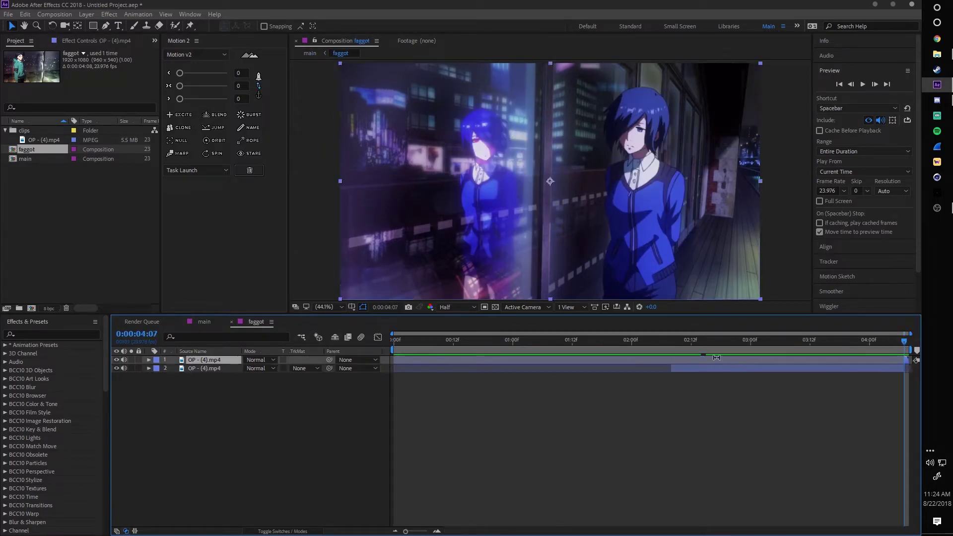
pyautogui.press('Delete')
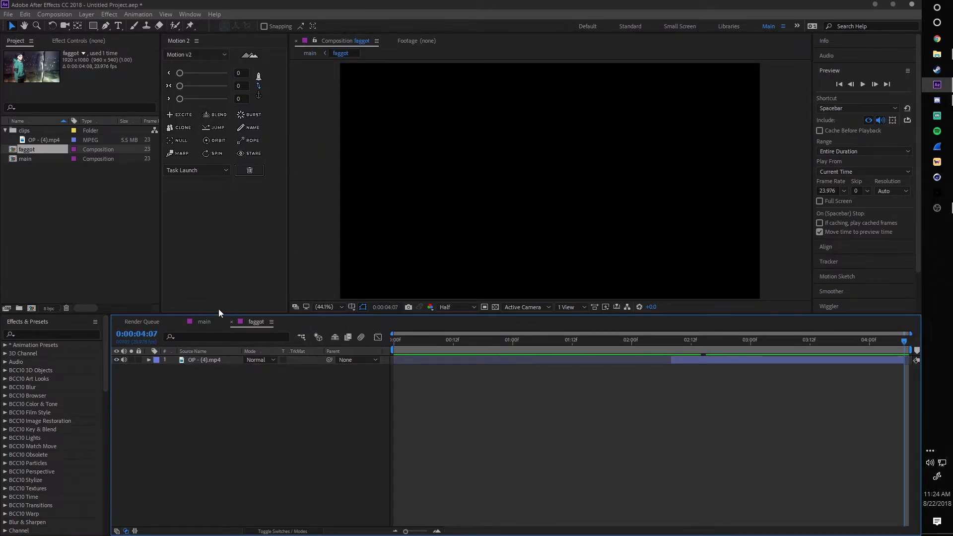
# Step: Preview the pre-composed clip in main from the start to examine its motion
pyautogui.click(219, 323)
pyautogui.click(450, 342)
pyautogui.press('Home')
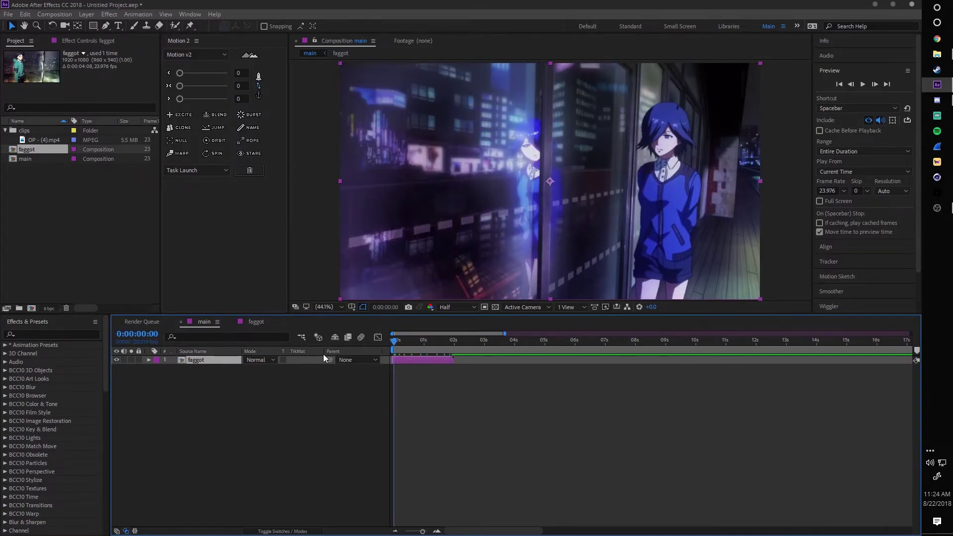
pyautogui.press('space')
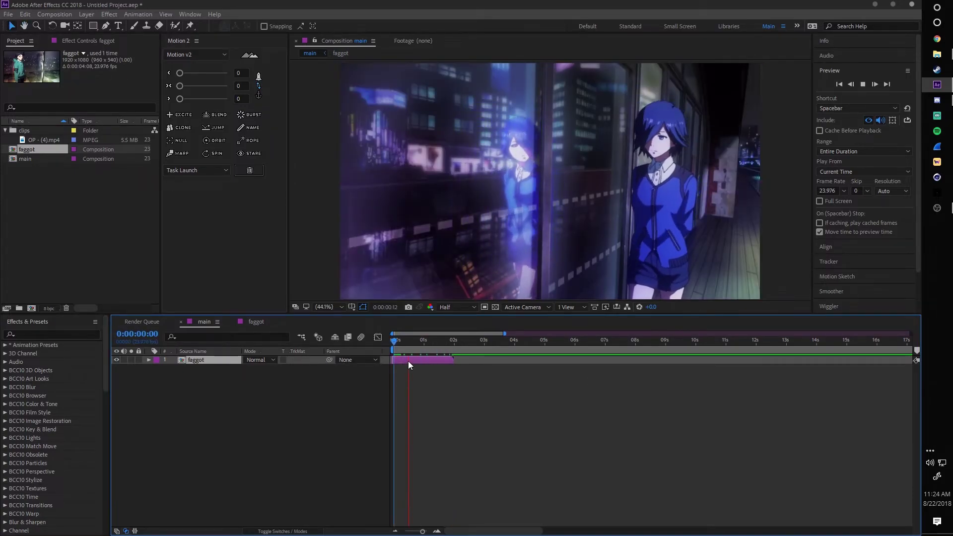
# Step: Open the pre-composition, search the effects for "twixtor" and apply Twixtor to the OP - (4).mp4 layer
pyautogui.click(254, 323)
pyautogui.click(672, 340)
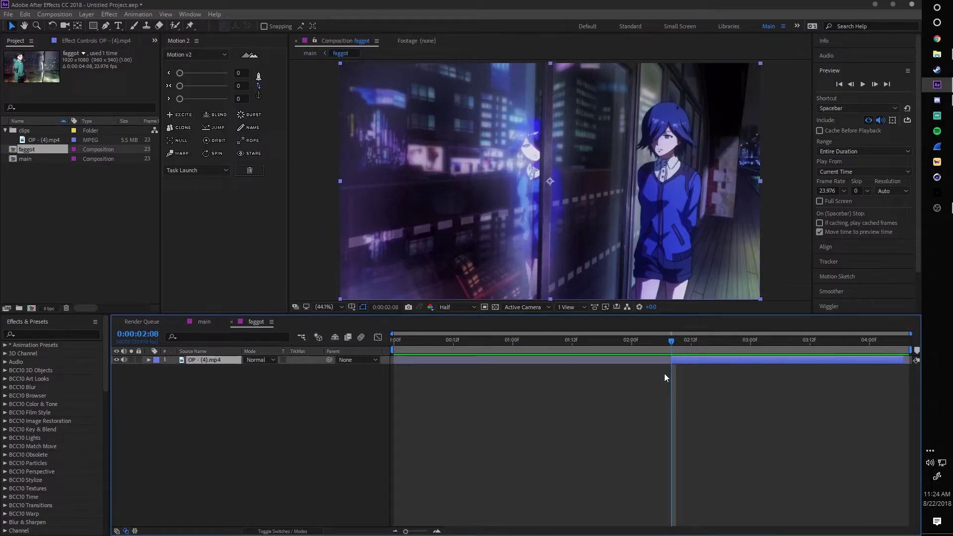
pyautogui.hotkey('ctrl', 'space')
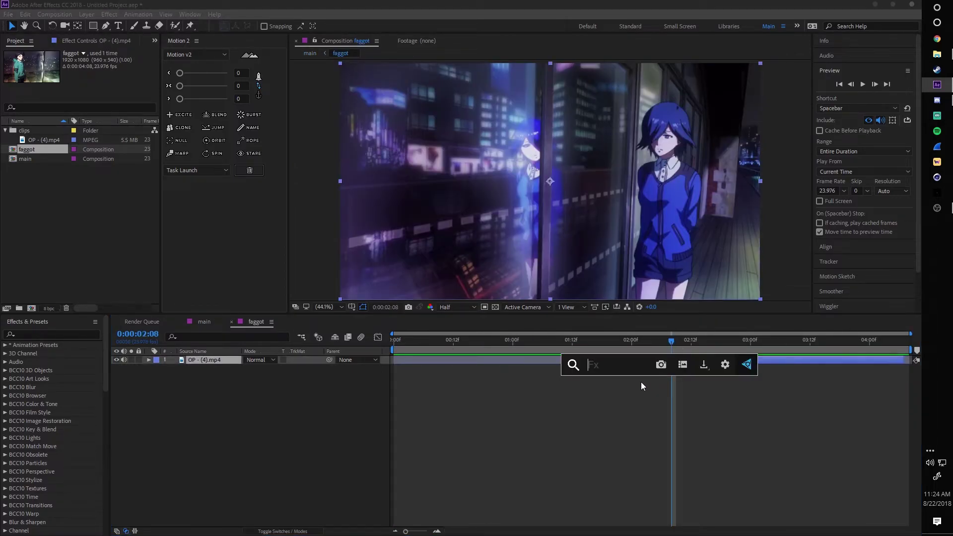
pyautogui.click(515, 422)
pyautogui.click(683, 362)
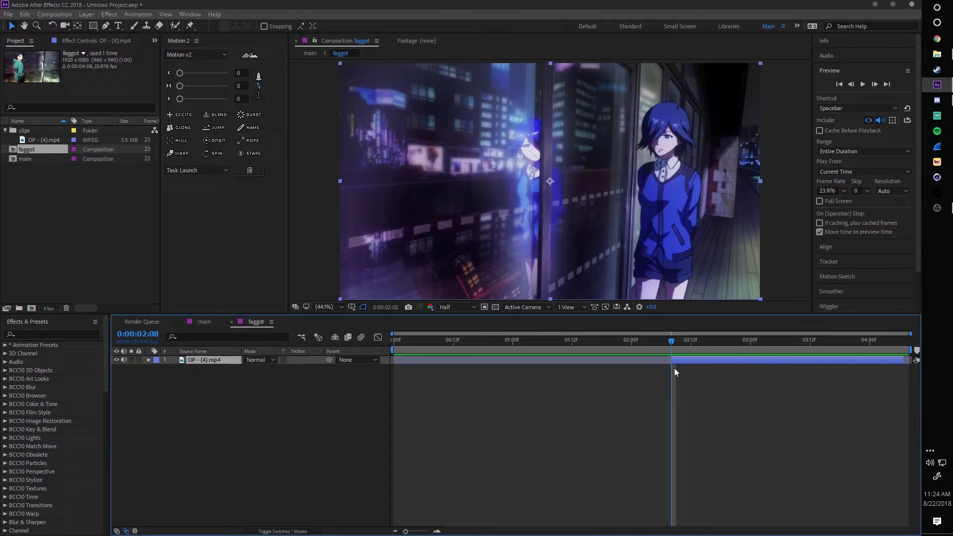
pyautogui.click(66, 337)
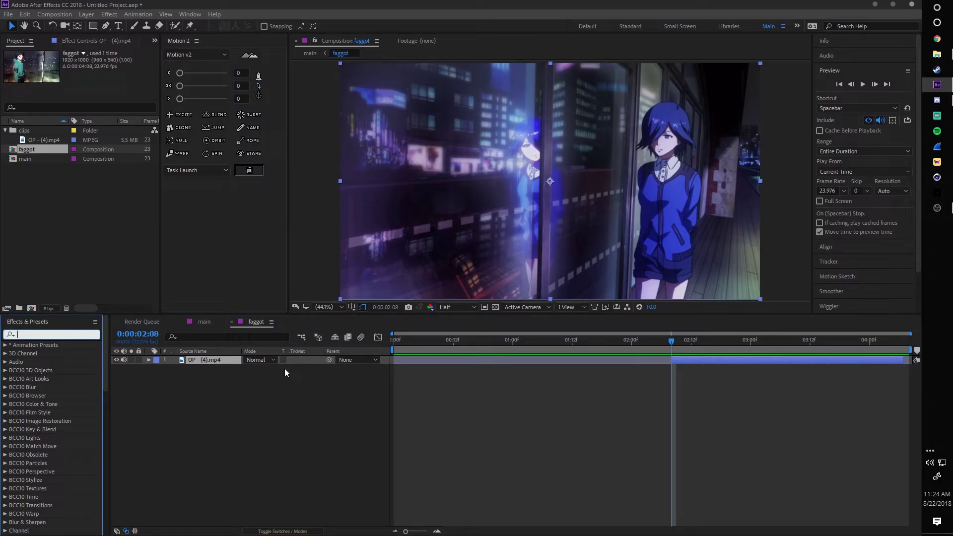
pyautogui.write('twix')
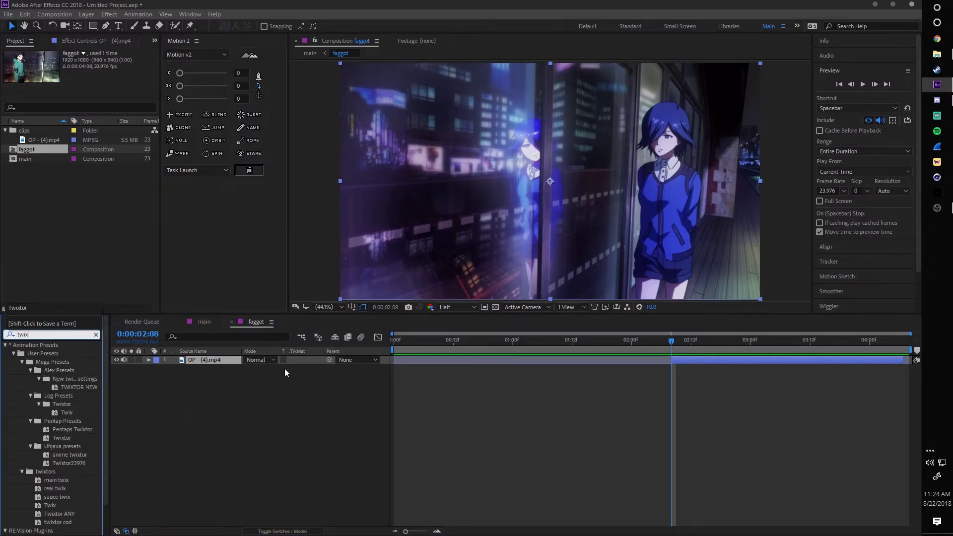
pyautogui.write('tor')
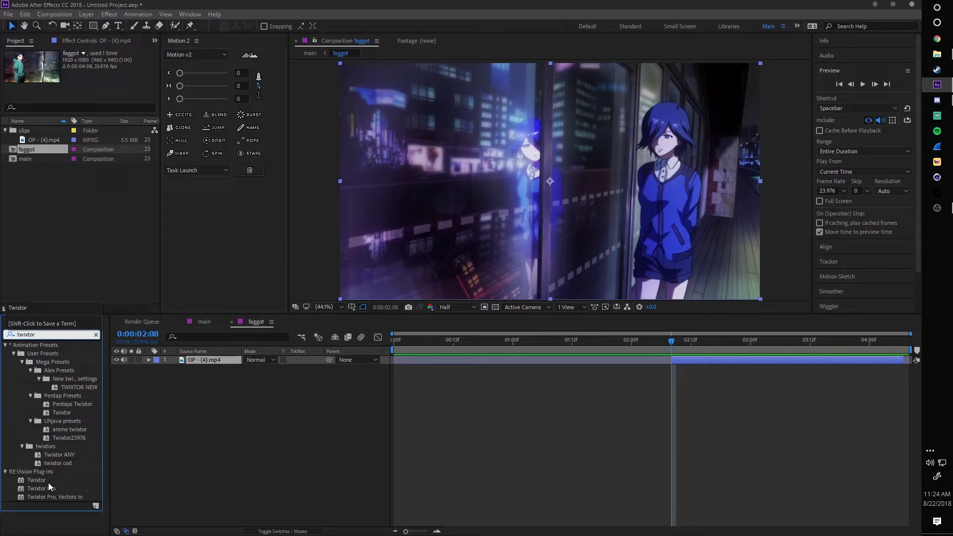
pyautogui.moveTo(42, 481); pyautogui.dragTo(683, 359)
pyautogui.click(5, 346)
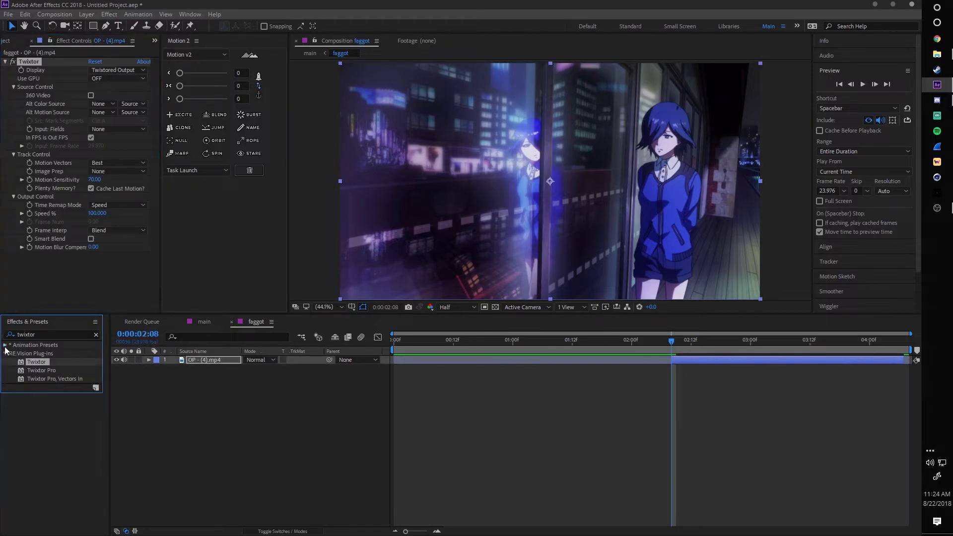
# Step: In Twixtor, set Motion Sensitivity to 100, turn off In FPS is Out FPS and enter an input frame rate of 23.976/2
pyautogui.moveTo(94, 179); pyautogui.dragTo(114, 172)
pyautogui.click(91, 138)
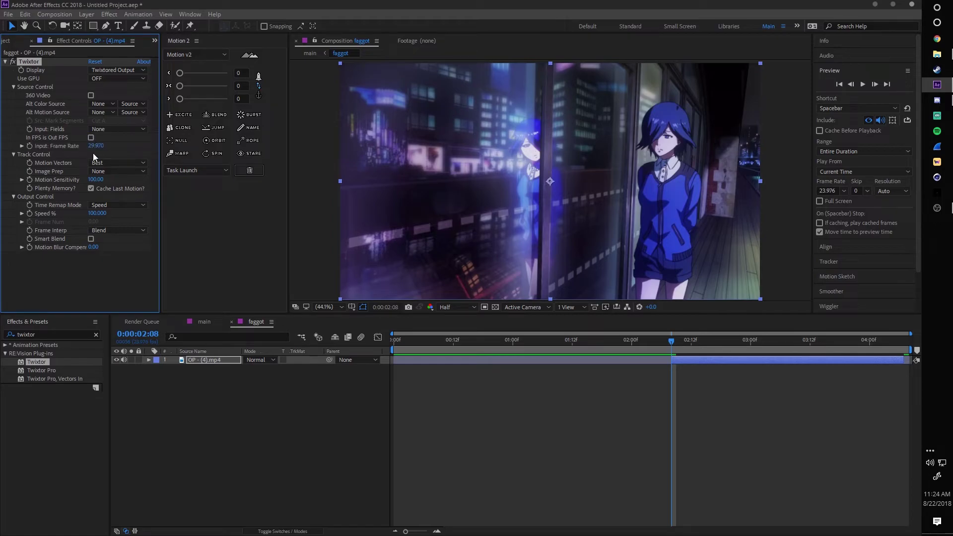
pyautogui.click(95, 145)
pyautogui.press('BackSpace')
pyautogui.write('23.9')
pyautogui.write('76/2')
pyautogui.press('Return')
pyautogui.moveTo(669, 341); pyautogui.dragTo(670, 346)
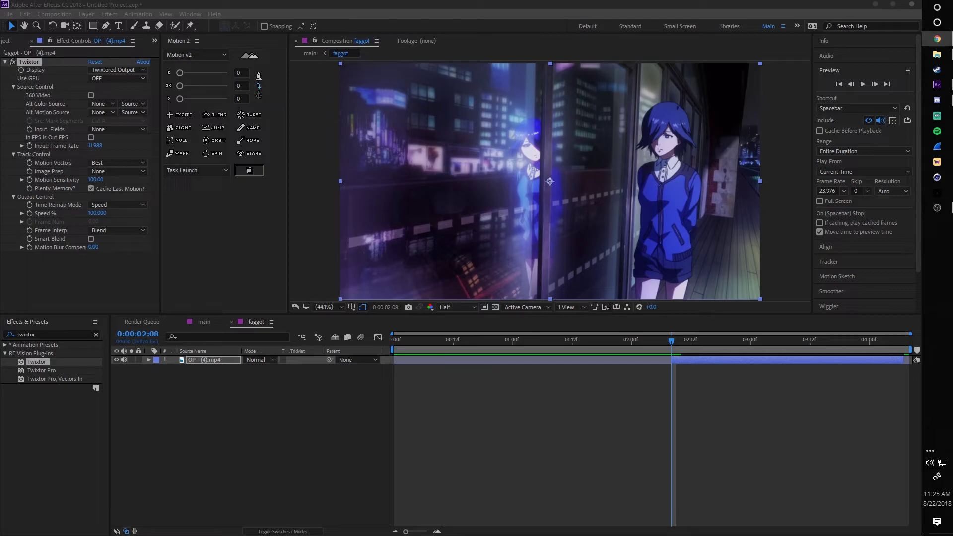
# Step: Switch to Chrome, open the guide on using Twixtor with anime footage and look over its vocabulary and keyboard shortcut tables
pyautogui.hotkey('alt', 'Tab')
pyautogui.doubleClick(266, 143)
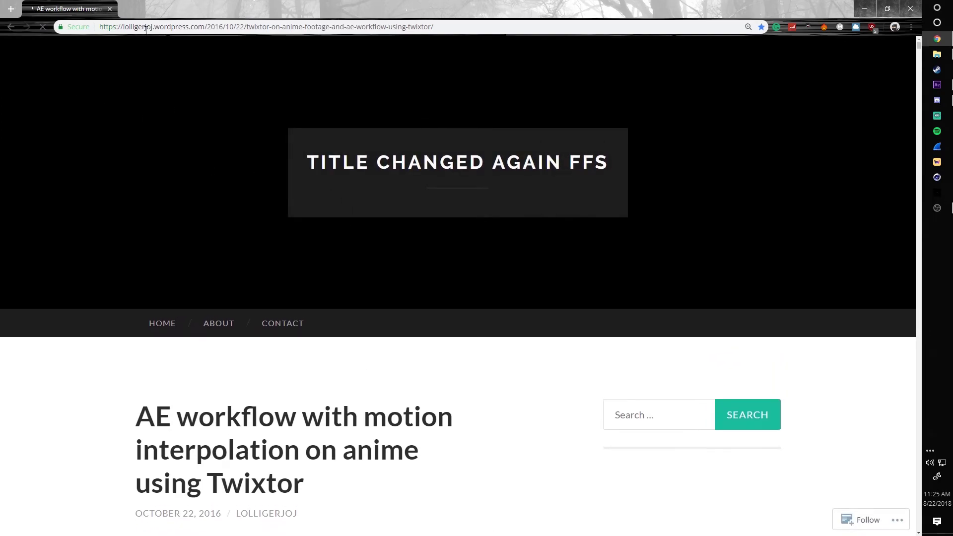
pyautogui.scroll(-10, 220, 179)
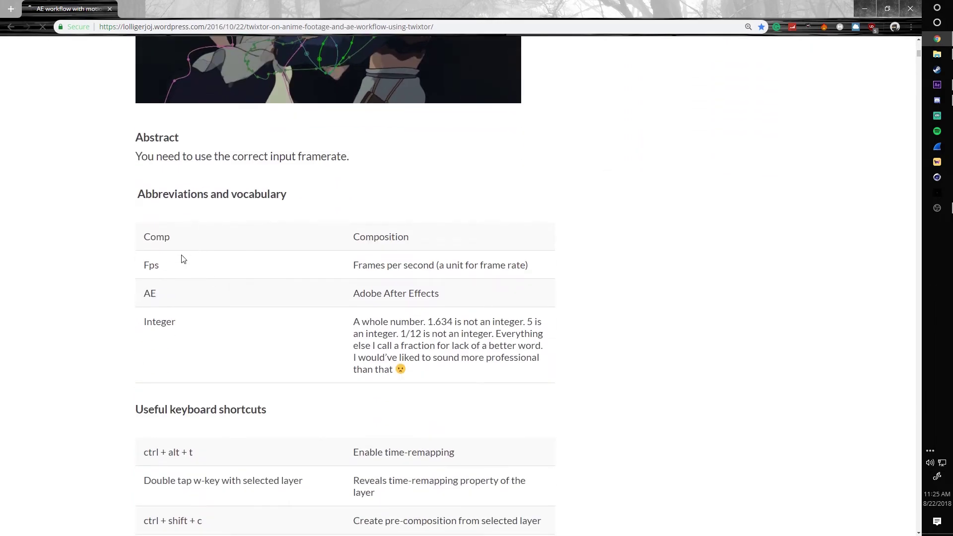
pyautogui.scroll(-3, 133, 272)
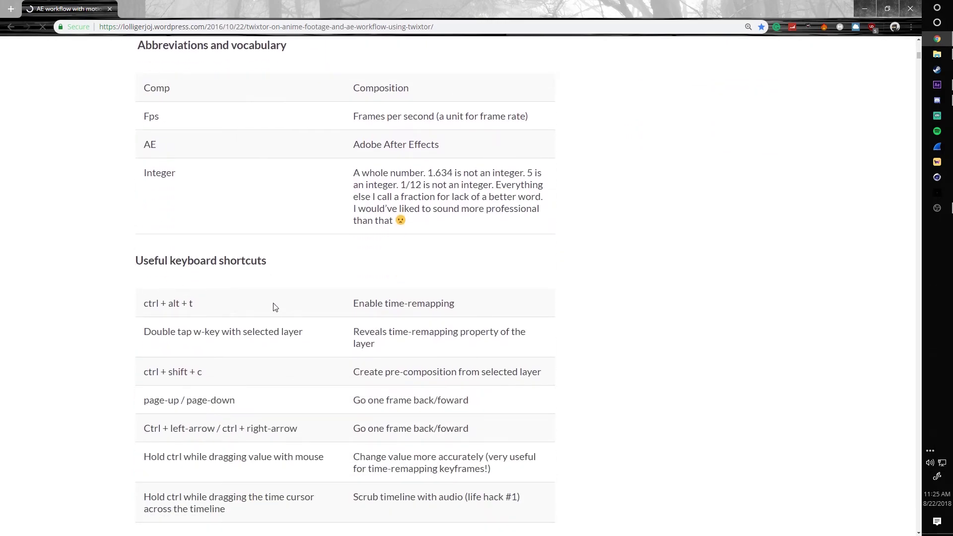
pyautogui.scroll(-2, 233, 317)
pyautogui.scroll(3, 238, 343)
pyautogui.scroll(1, 298, 199)
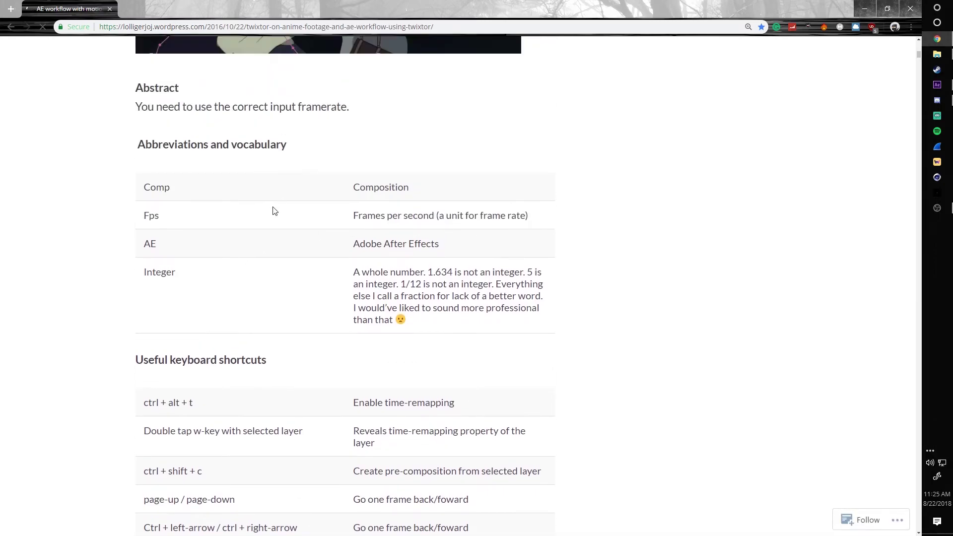
# Step: Skim the guide's introduction, its motion interpolation section and the section on fast-moving objects
pyautogui.scroll(-10, 139, 283)
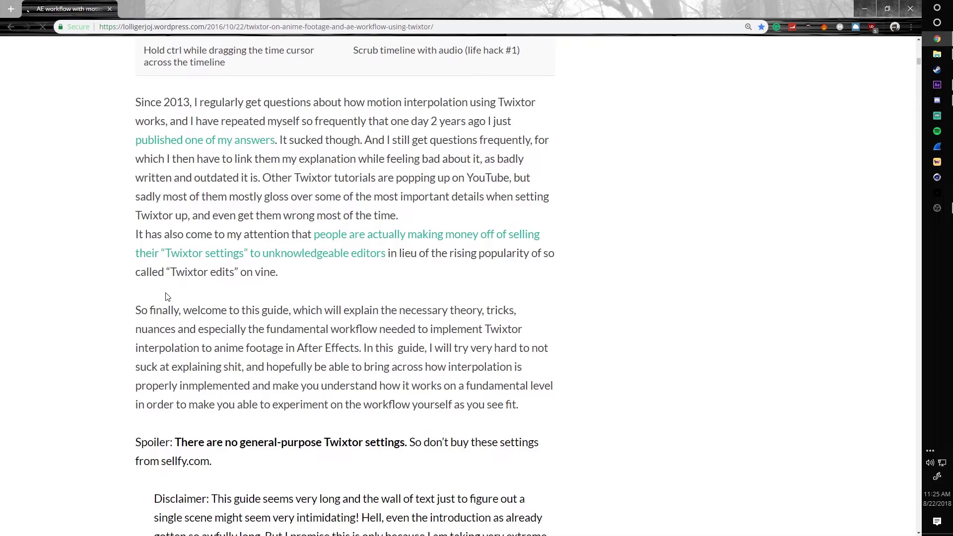
pyautogui.scroll(1, 149, 295)
pyautogui.scroll(-9, 184, 287)
pyautogui.scroll(-8, 188, 286)
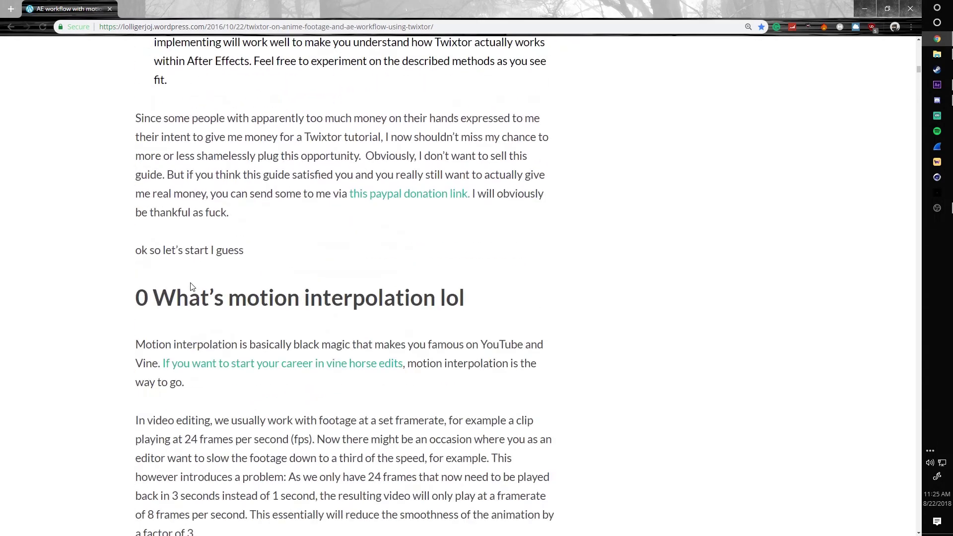
pyautogui.moveTo(455, 110); pyautogui.dragTo(149, 107)
pyautogui.click(95, 111)
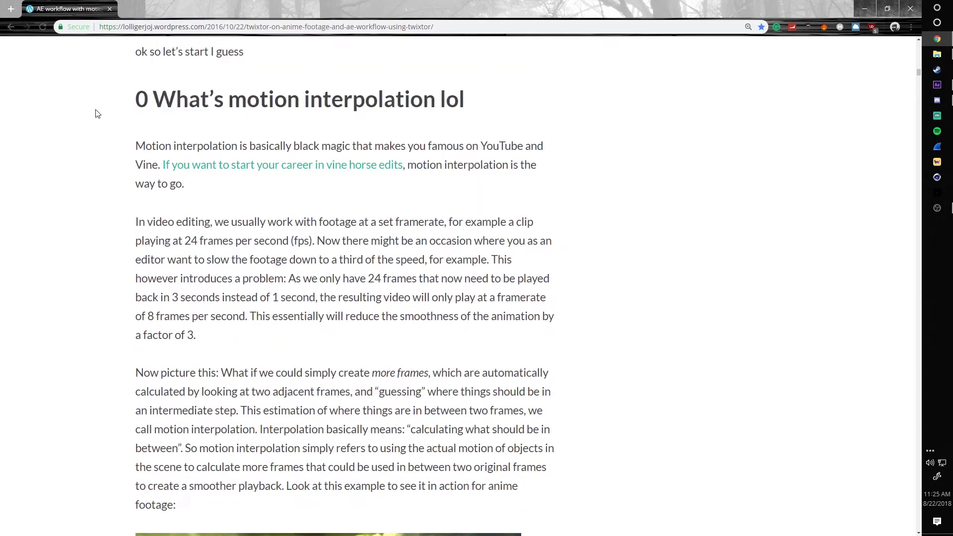
pyautogui.scroll(-5, 117, 198)
pyautogui.scroll(-20, 122, 200)
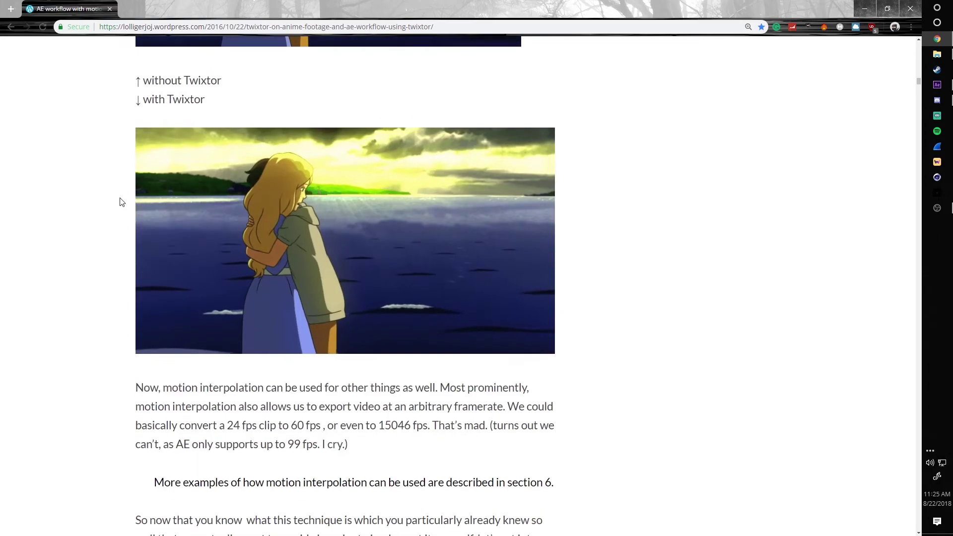
pyautogui.scroll(-6, 137, 215)
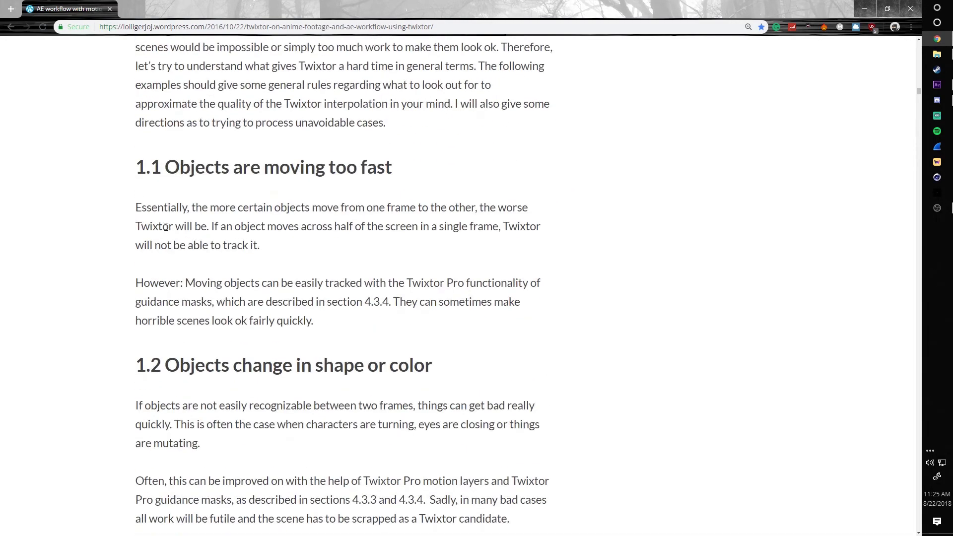
# Step: Find section 4.1 on the Twixtor infrastructure in After Effects and examine its composition nesting diagram
pyautogui.scroll(5, 165, 227)
pyautogui.scroll(-8, 270, 166)
pyautogui.scroll(-12, 193, 332)
pyautogui.scroll(-20, 182, 320)
pyautogui.scroll(-20, 189, 330)
pyautogui.scroll(-20, 188, 333)
pyautogui.scroll(5, 416, 337)
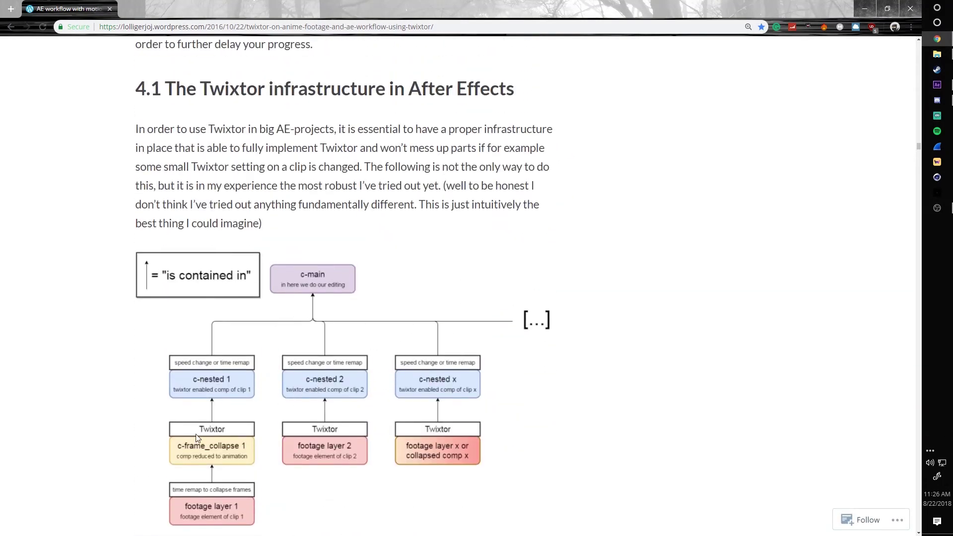
# Step: Switch back to After Effects and re-enter 23.976/2 as Twixtor's input frame rate on OP - (4).mp4
pyautogui.hotkey('alt', 'Tab')
pyautogui.moveTo(666, 334)
pyautogui.mouseDown()
pyautogui.moveTo(681, 338)
pyautogui.moveTo(672, 342)
pyautogui.mouseUp()
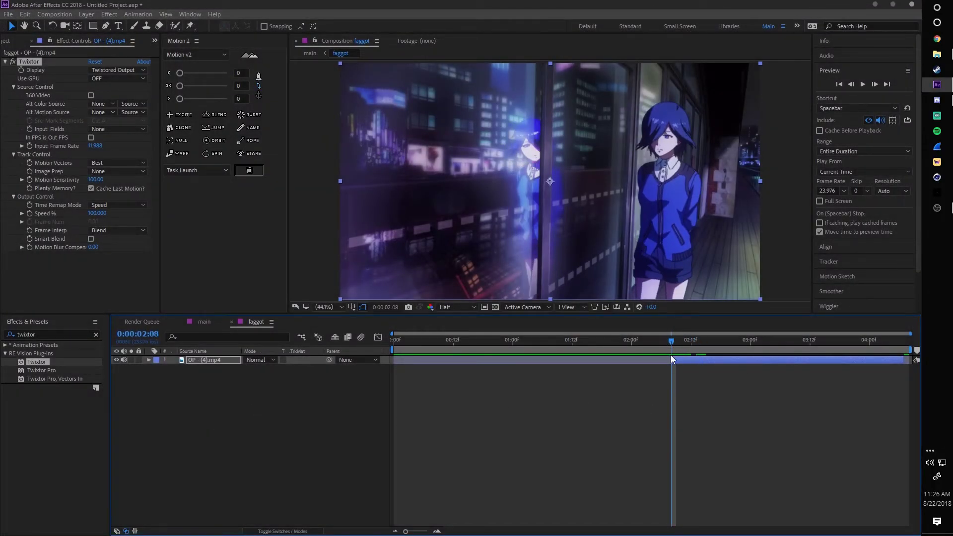
pyautogui.click(684, 364)
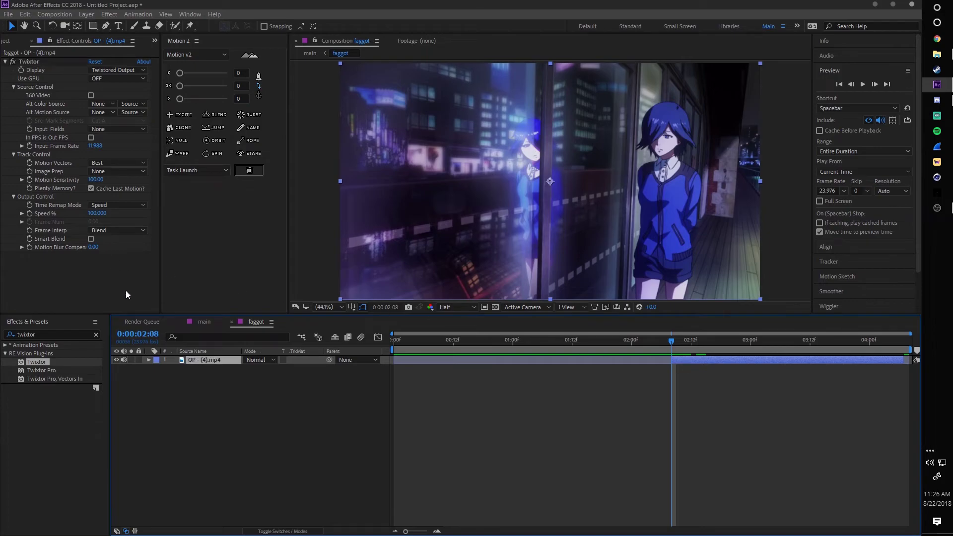
pyautogui.click(95, 146)
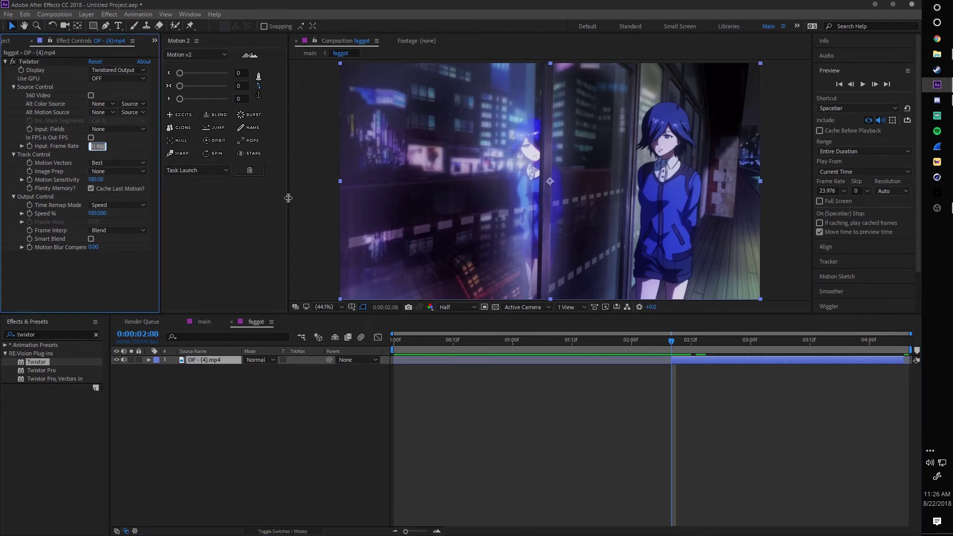
pyautogui.write('23.967')
pyautogui.press('BackSpace')
pyautogui.press('BackSpace')
pyautogui.write('76/2')
pyautogui.press('Return')
# Step: In main, enable time remapping on the pre-composed layer and move its end keyframe and out point to about 5 seconds
pyautogui.click(199, 324)
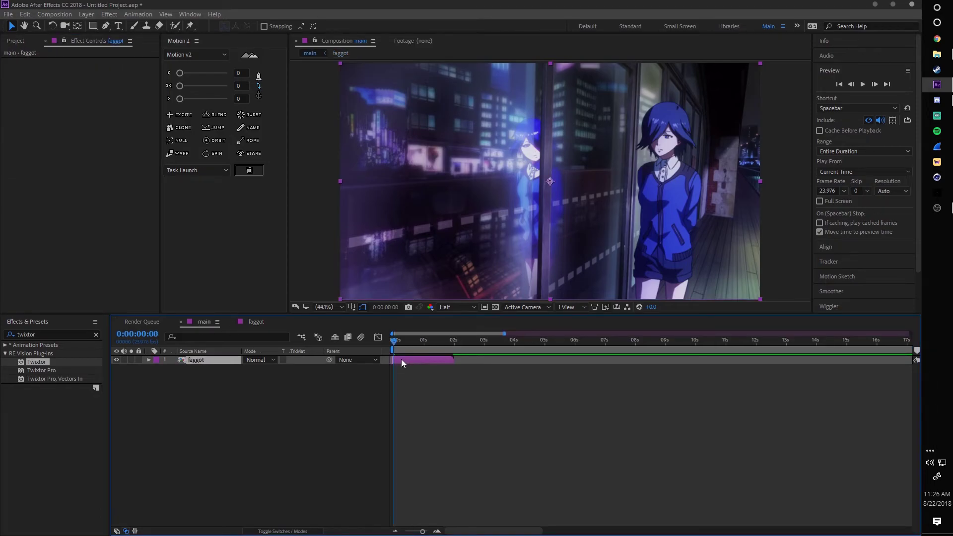
pyautogui.hotkey('ctrl', 'alt', 't')
pyautogui.click(125, 369)
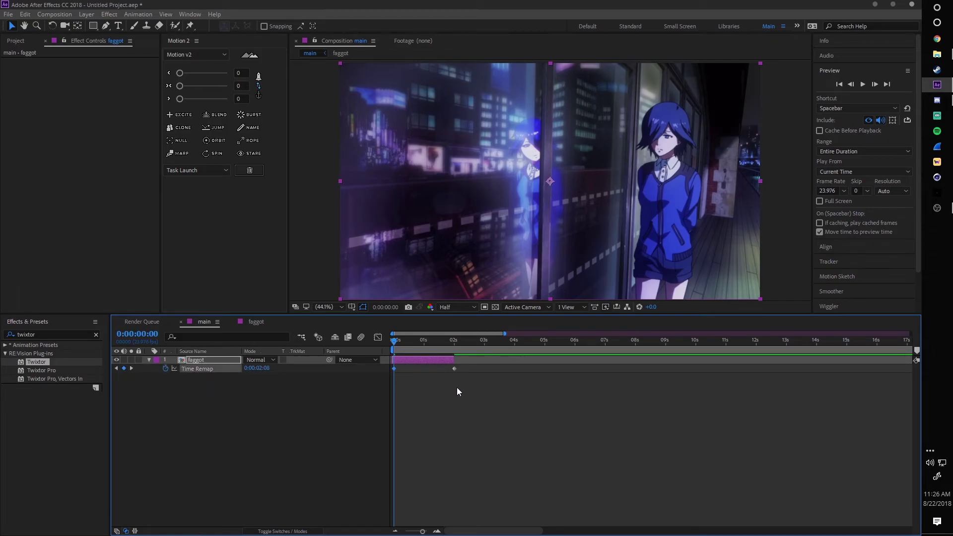
pyautogui.press('k')
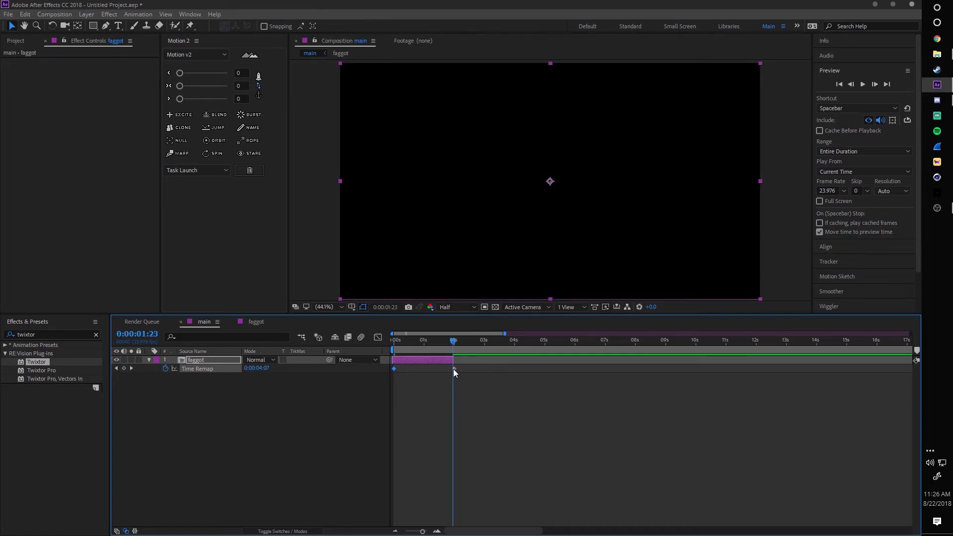
pyautogui.moveTo(454, 368); pyautogui.dragTo(546, 369)
pyautogui.moveTo(453, 361); pyautogui.dragTo(547, 387)
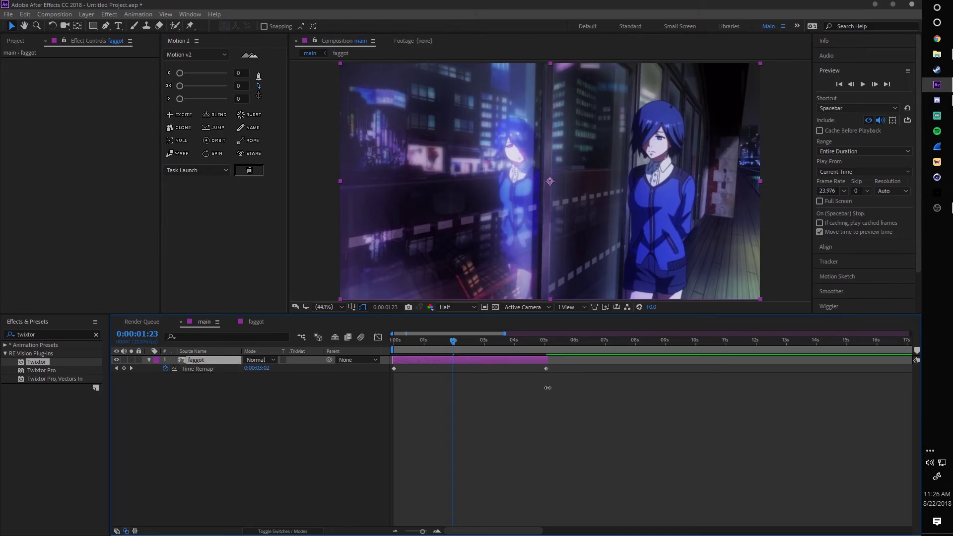
# Step: Preview the slowed-down clip in main from the start to check the interpolated motion
pyautogui.press('Home')
pyautogui.press('space')
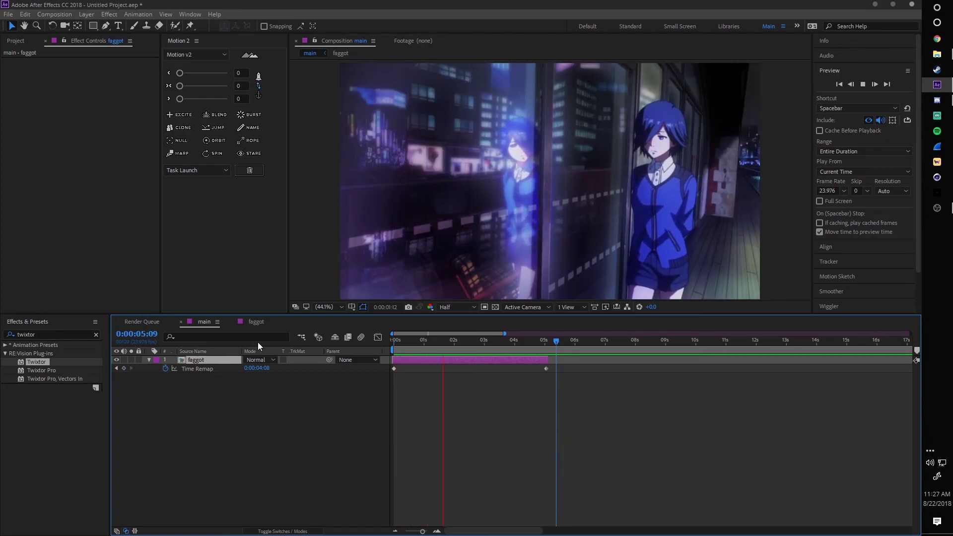
pyautogui.press('space')
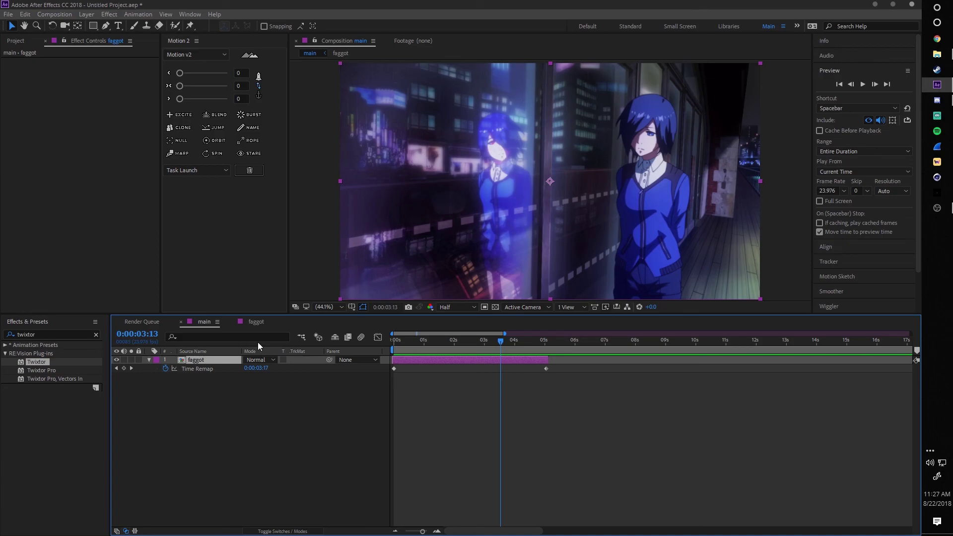
# Step: Show the project's items, return the playhead to the start of main and close After Effects
pyautogui.click(16, 41)
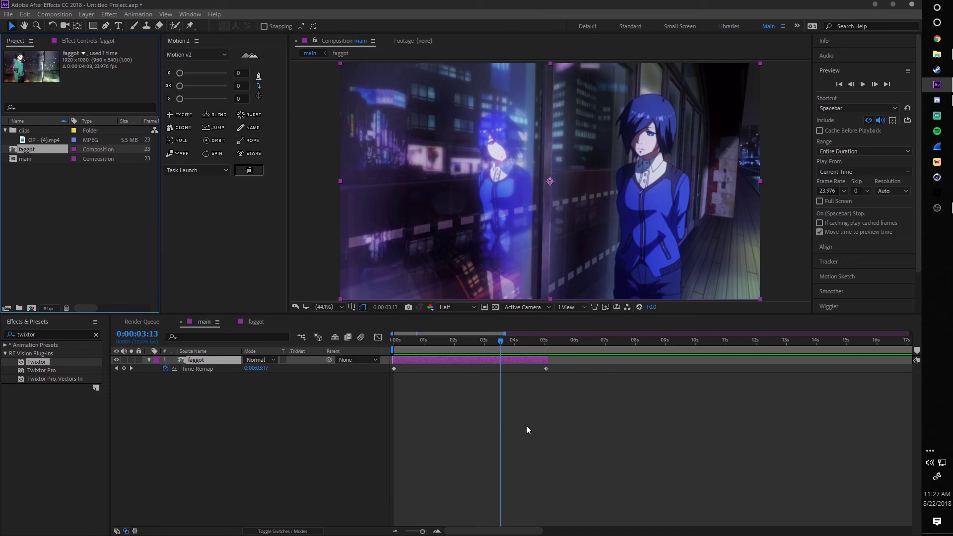
pyautogui.moveTo(490, 343); pyautogui.dragTo(329, 372)
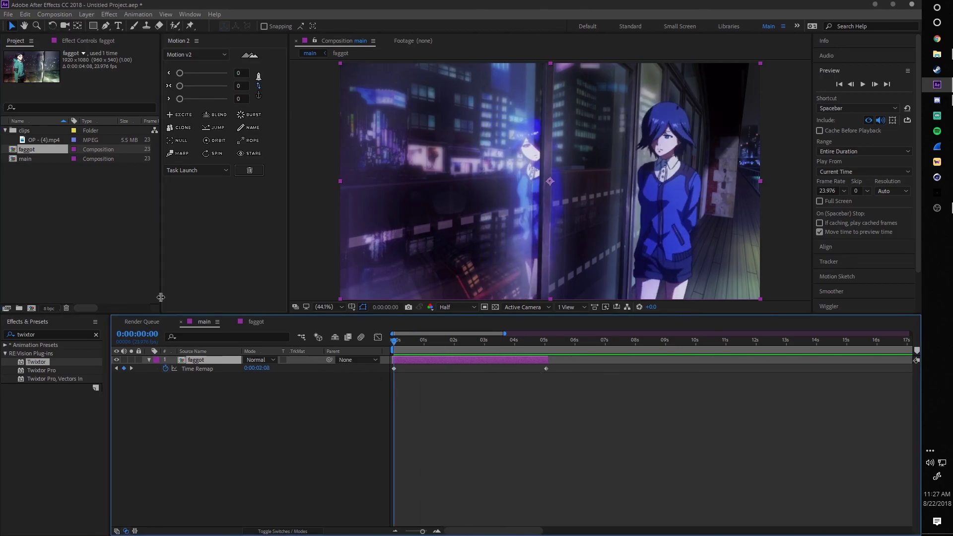
pyautogui.click(912, 4)
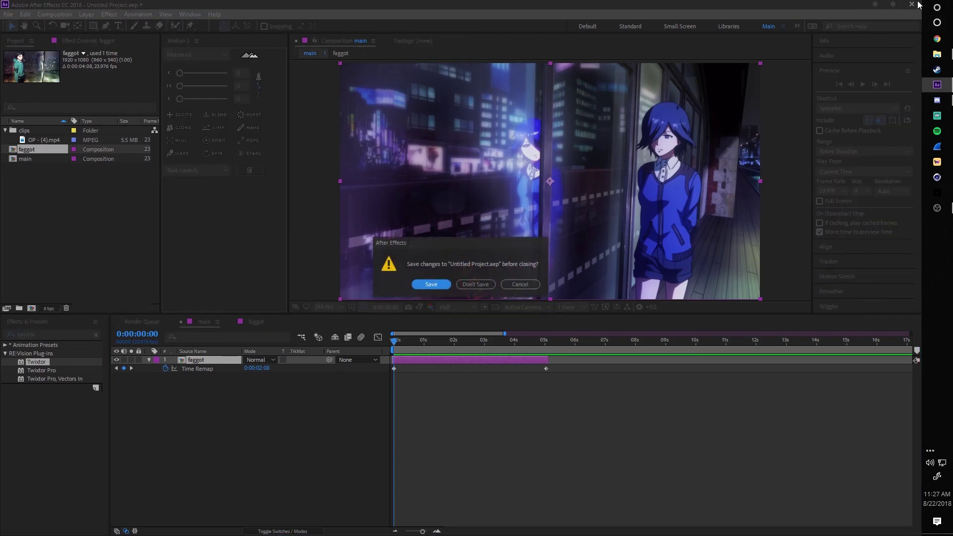